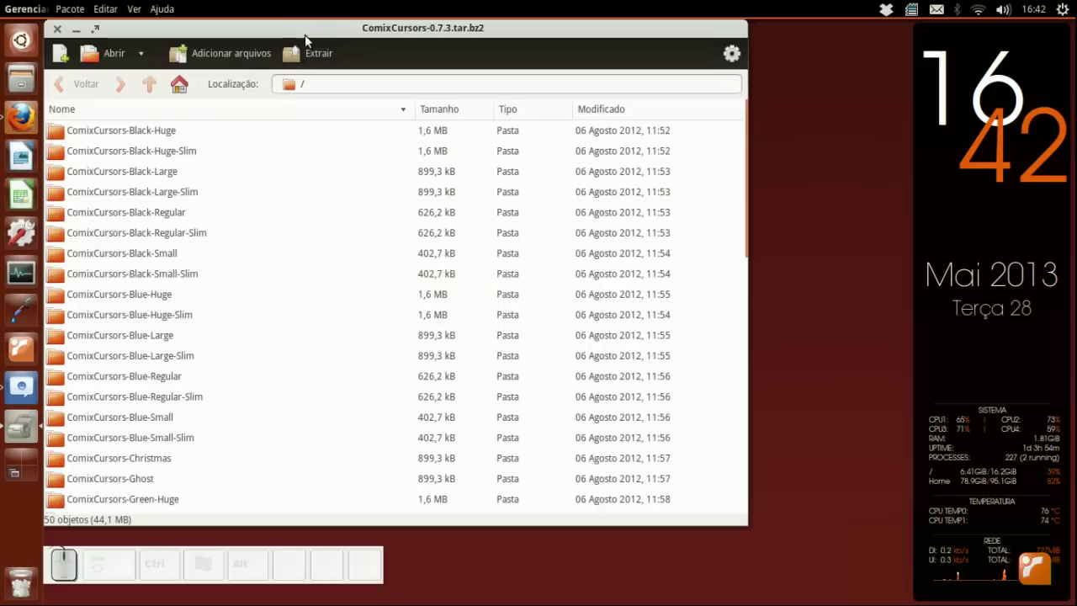
# Look through the theme folders in the ComixCursors-0.7.3 archive and check the contents of ComixCursors-Black-Large
pyautogui.scroll(-6, 514, 223)
pyautogui.scroll(-5, 509, 252)
pyautogui.scroll(10, 505, 236)
pyautogui.doubleClick(429, 201)
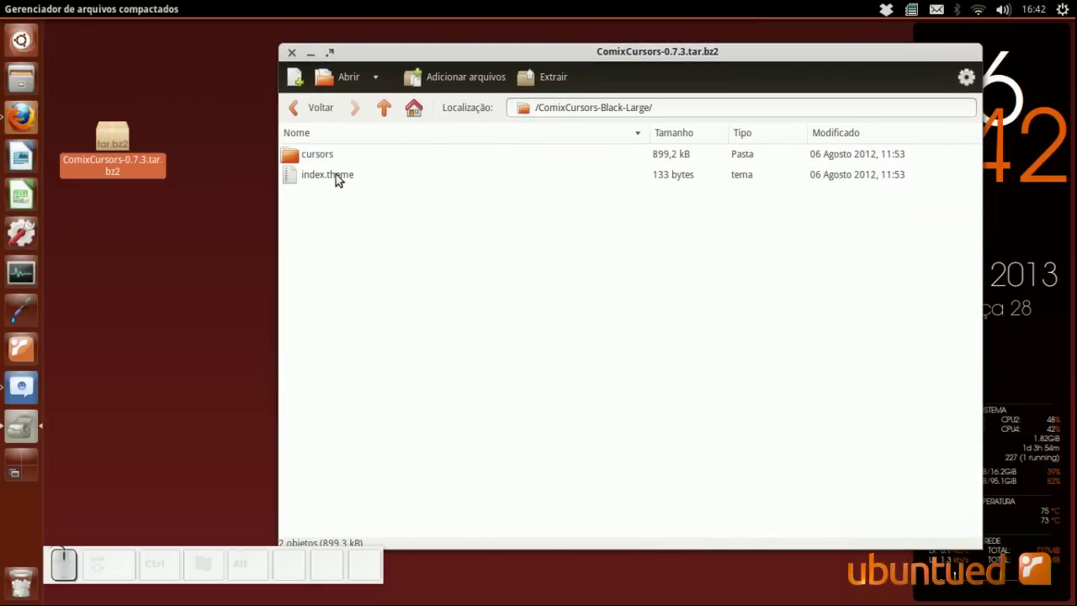
pyautogui.click(380, 110)
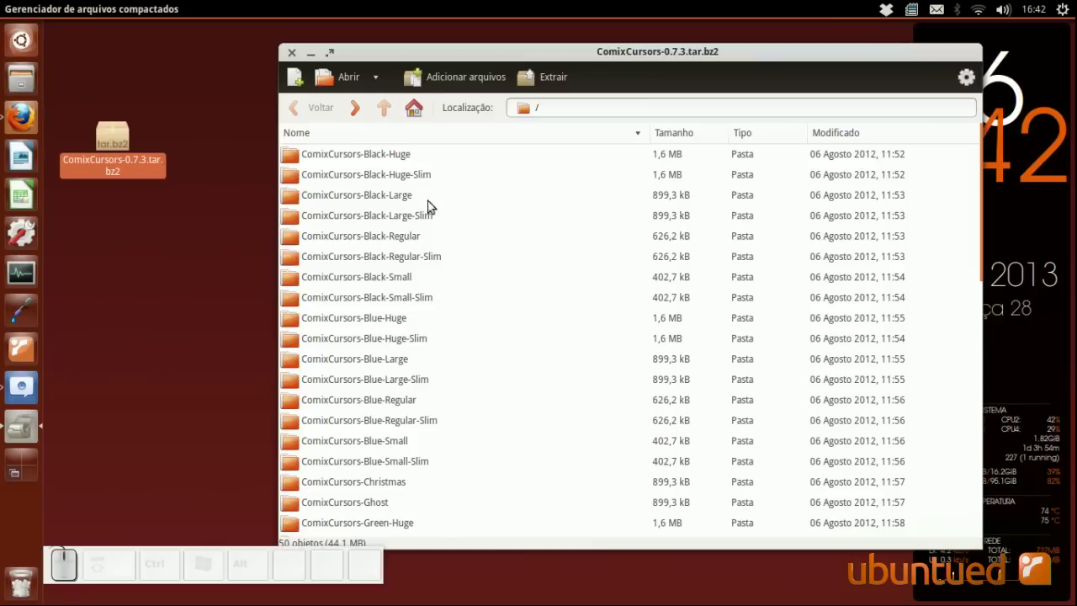
pyautogui.click(60, 84)
# Switch to the file manager, open the home folder and show its hidden files
pyautogui.click(28, 82)
pyautogui.moveTo(305, 34); pyautogui.dragTo(444, 85)
pyautogui.hotkey('ctrl', 'h')
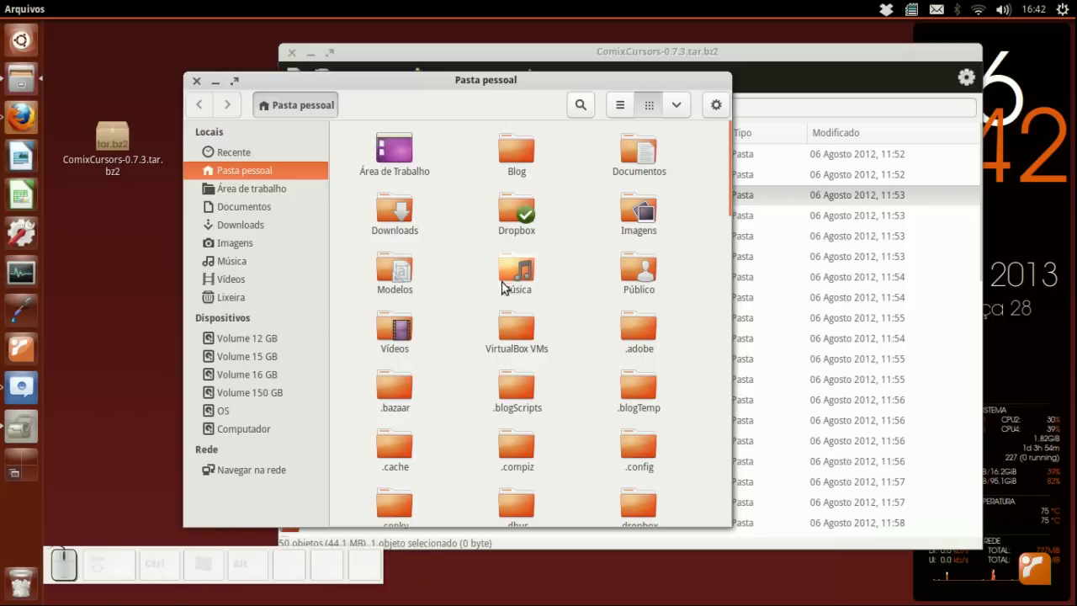
pyautogui.hotkey('ctrl', 'h')
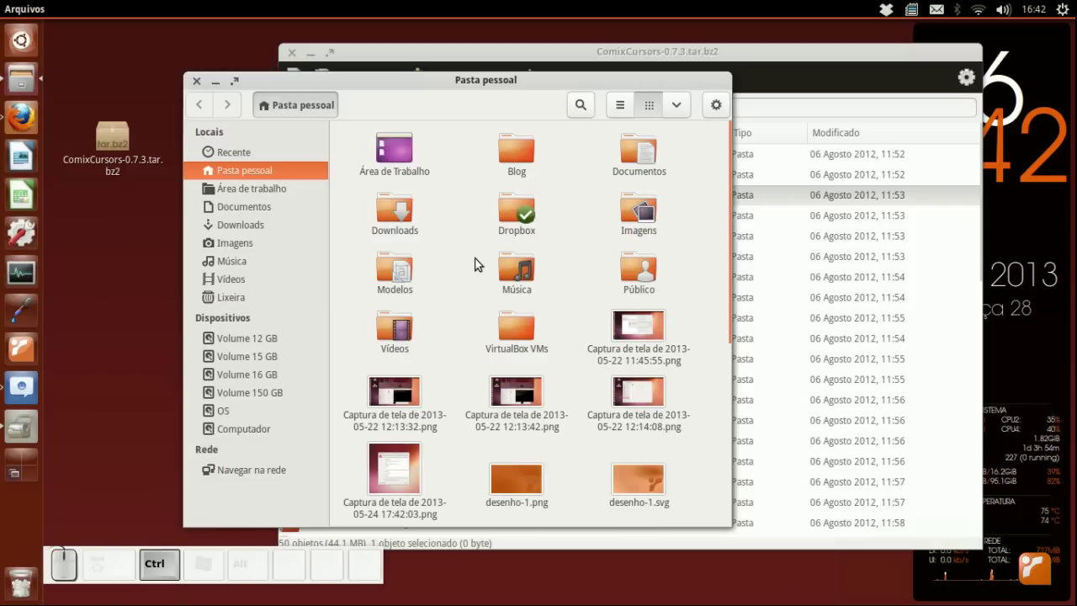
pyautogui.hotkey('ctrl', 'h')
# Create a new folder named .icons in the home folder
pyautogui.scroll(-1, 516, 317)
pyautogui.scroll(-3, 516, 316)
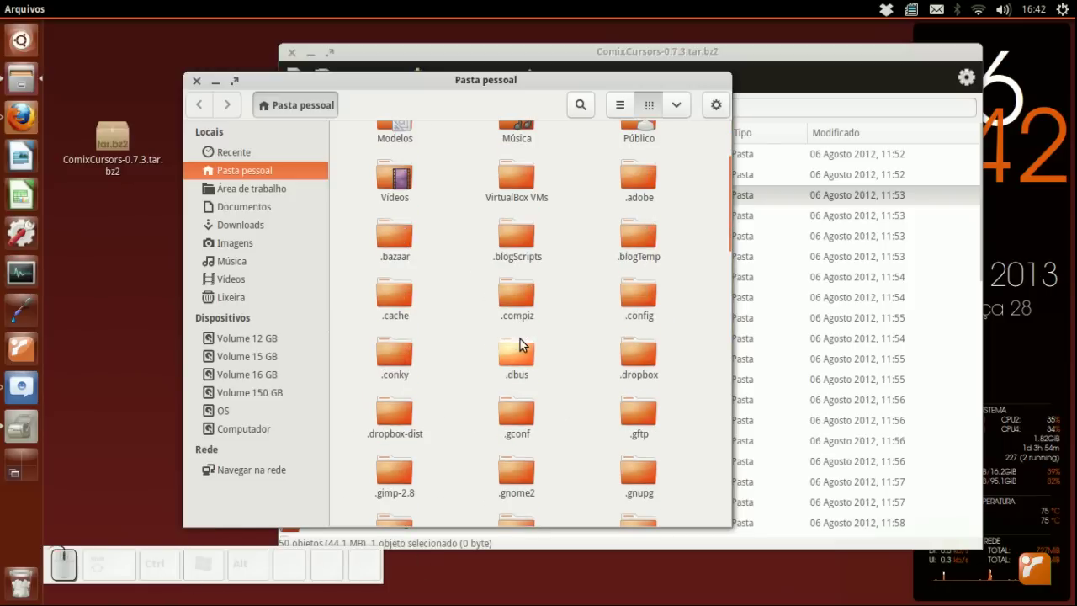
pyautogui.scroll(-1, 557, 368)
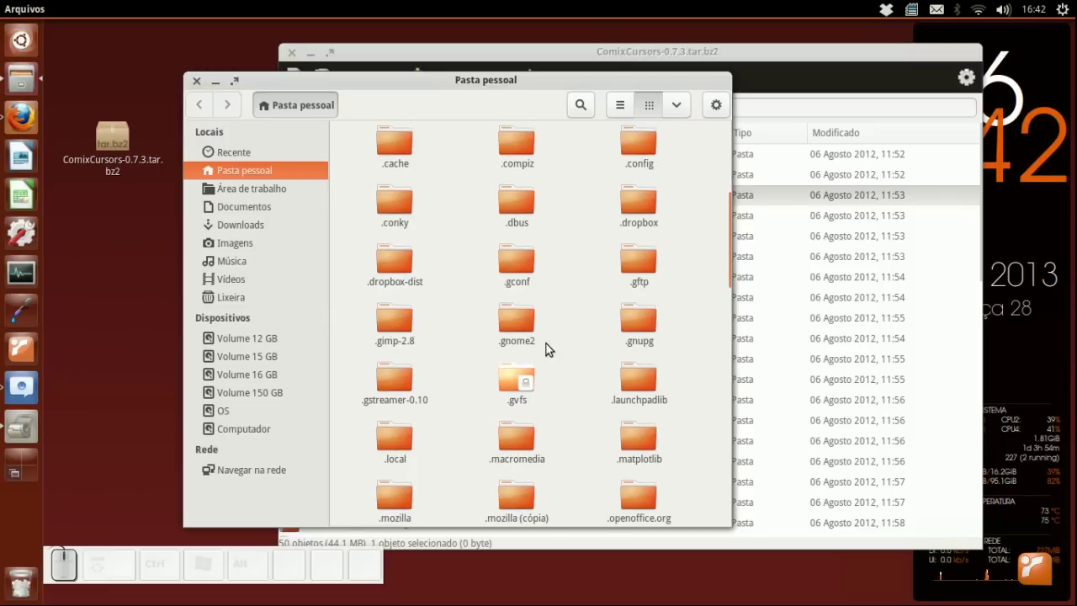
pyautogui.rightClick(581, 333)
pyautogui.click(595, 338)
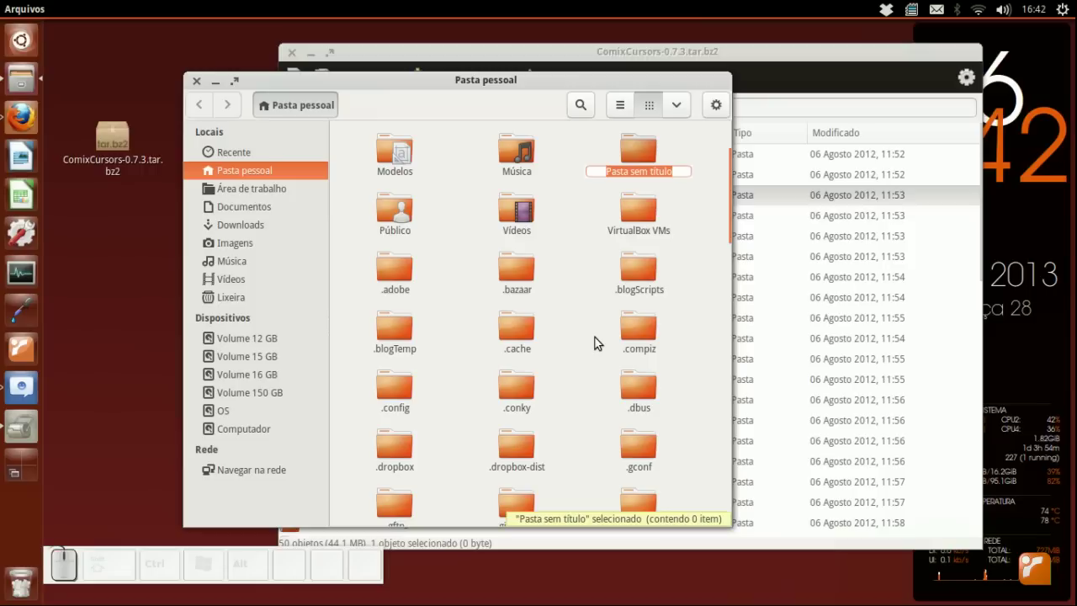
pyautogui.write('.icons')
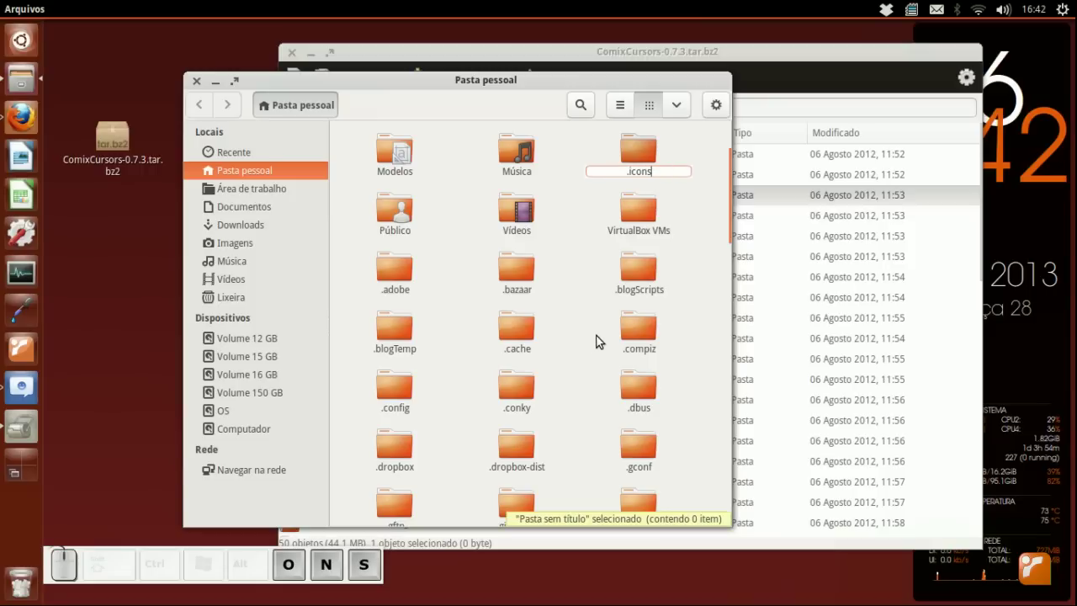
pyautogui.scroll(2, 680, 168)
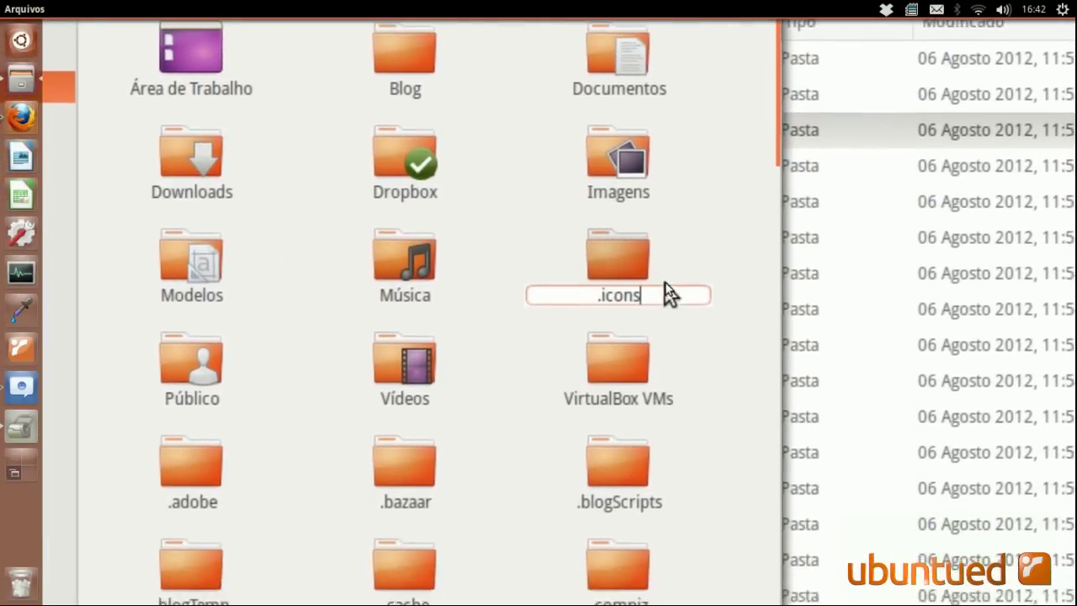
pyautogui.moveTo(659, 380); pyautogui.dragTo(596, 382)
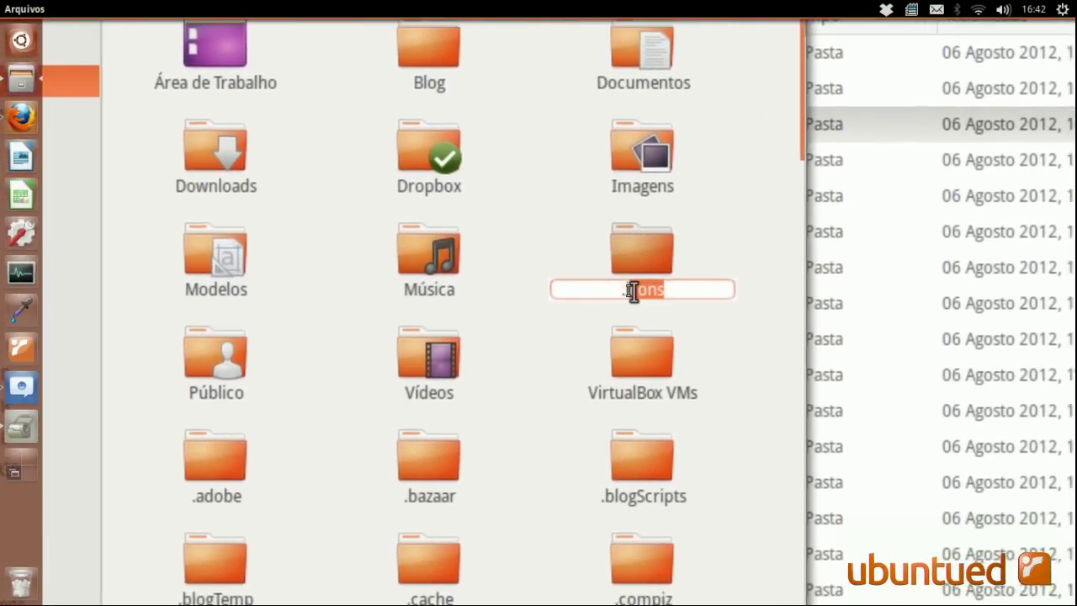
pyautogui.click(629, 290)
pyautogui.scroll(-5, 690, 282)
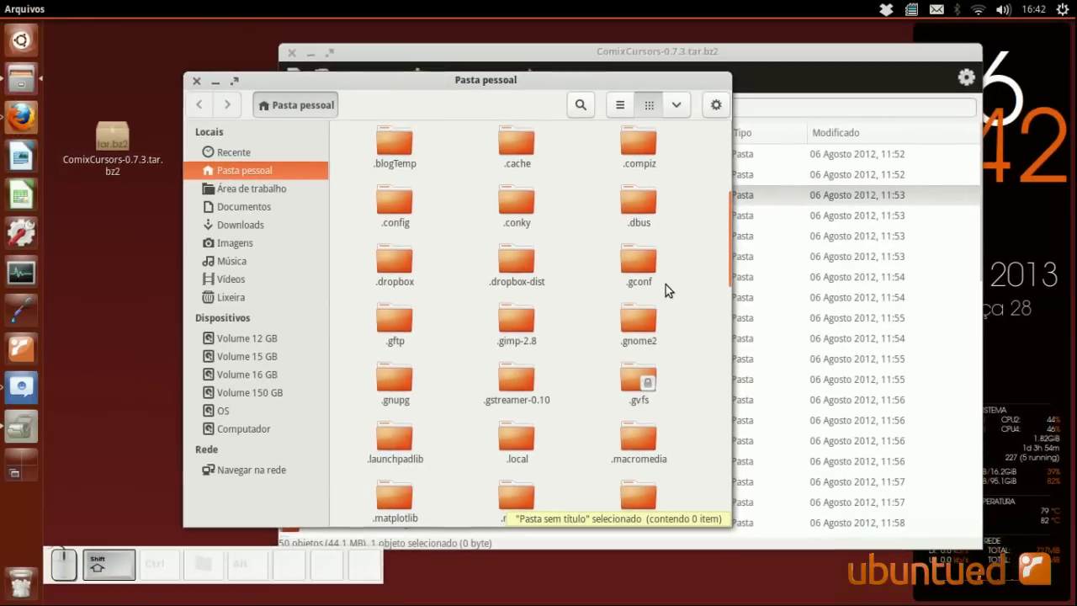
pyautogui.scroll(-2, 665, 291)
pyautogui.scroll(3, 671, 303)
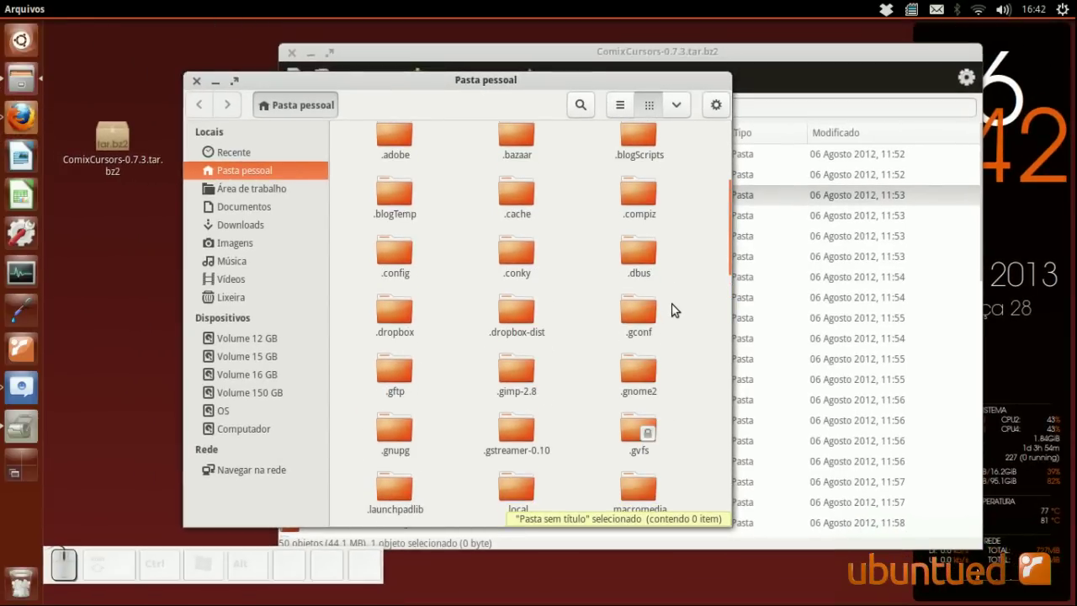
pyautogui.scroll(3, 673, 307)
pyautogui.press('Return')
pyautogui.scroll(-4, 560, 414)
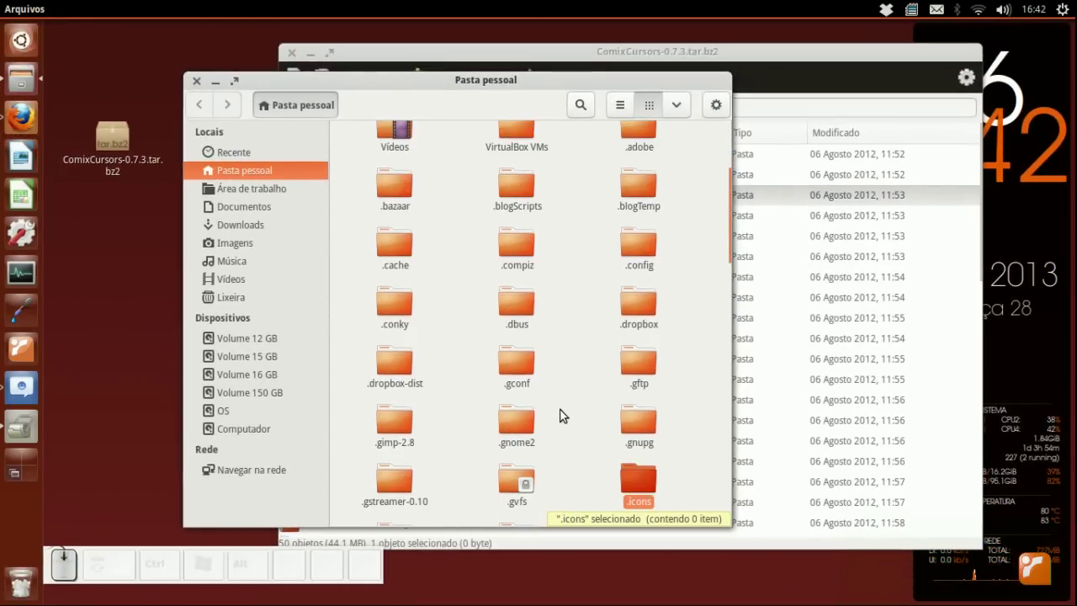
# Open the .icons folder and extract all ComixCursors theme folders from the archive into it
pyautogui.doubleClick(641, 332)
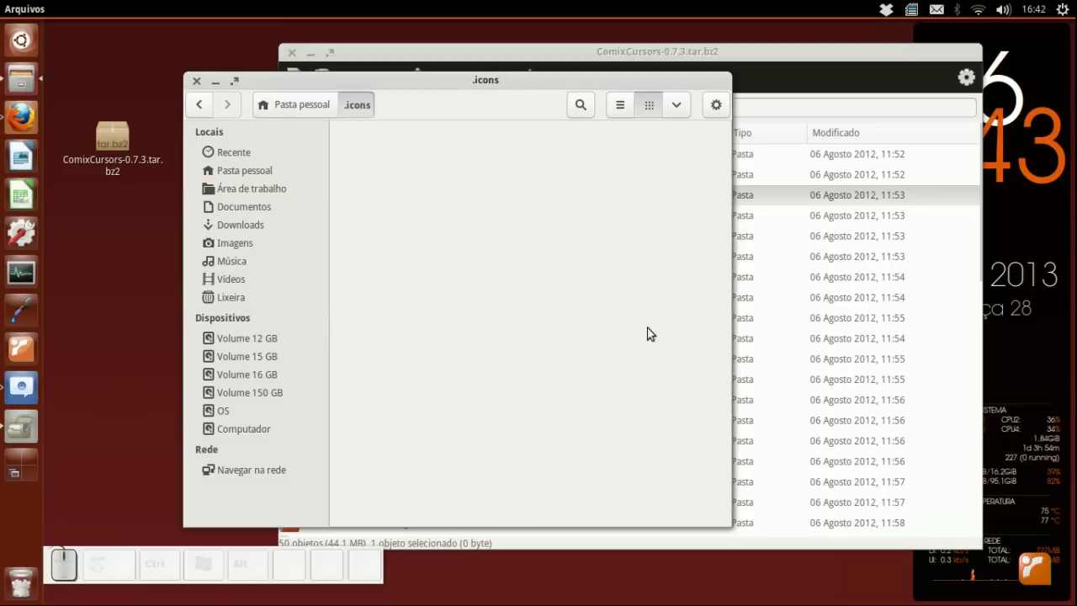
pyautogui.moveTo(584, 247); pyautogui.dragTo(485, 250)
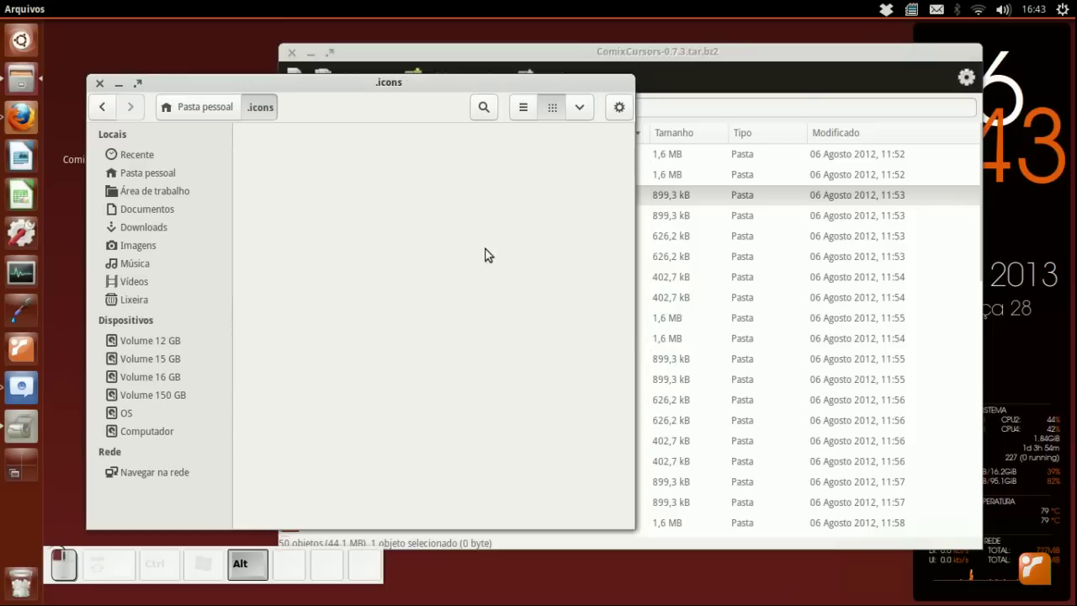
pyautogui.click(748, 236)
pyautogui.scroll(-5, 623, 306)
pyautogui.scroll(-6, 620, 305)
pyautogui.moveTo(454, 404); pyautogui.dragTo(386, 247)
pyautogui.click(600, 367)
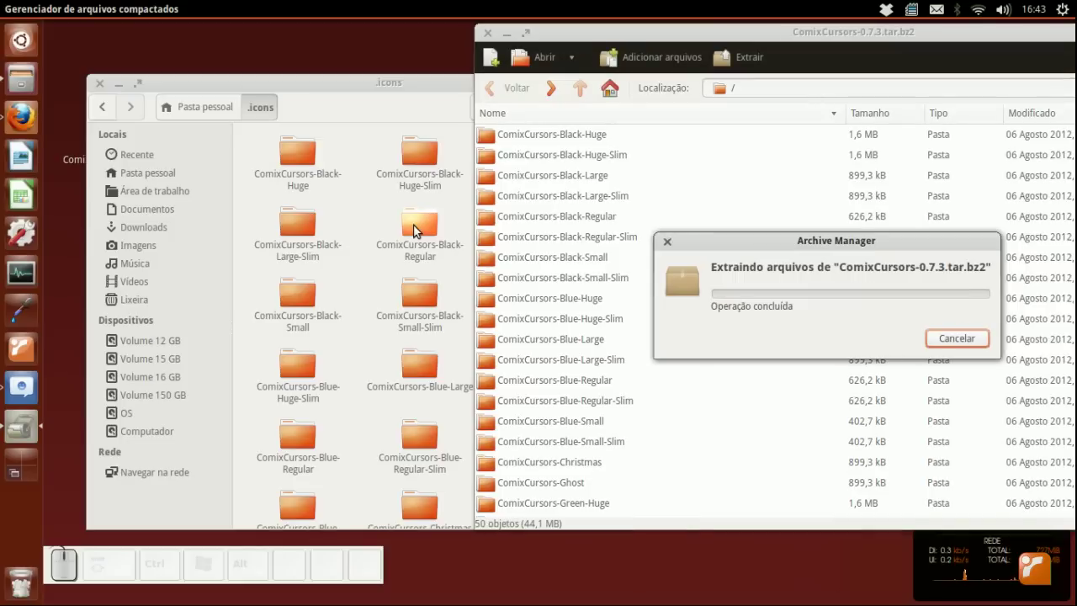
# Delete the extracted theme folders in .icons, keeping only ComixCursors-Red-Large-Slim and the ComixCursors-White variants
pyautogui.click(268, 160)
pyautogui.moveTo(258, 156); pyautogui.dragTo(589, 166)
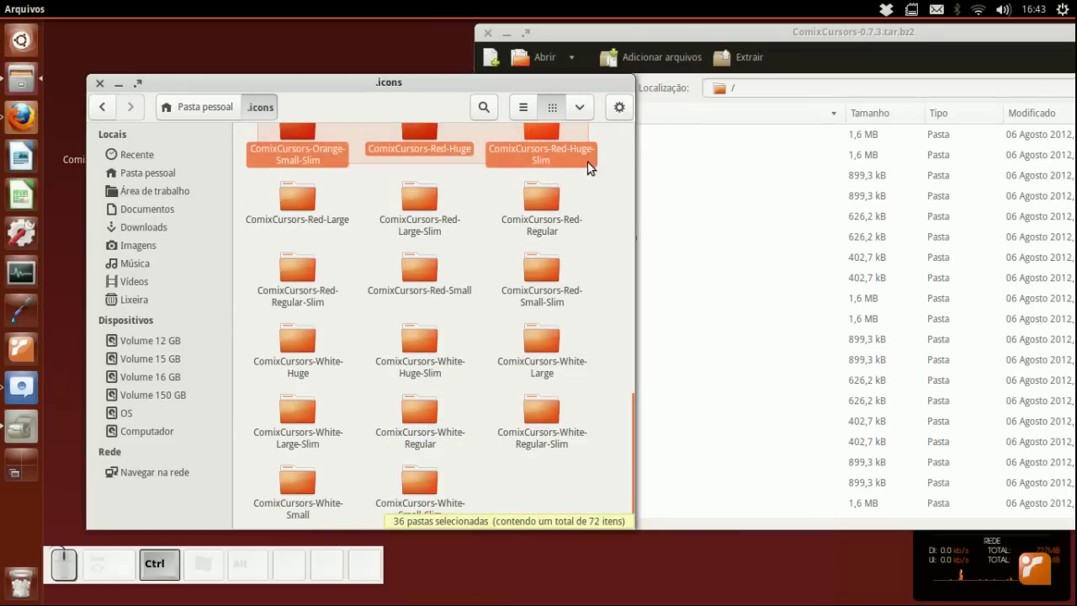
pyautogui.keyDown('ctrl'); pyautogui.click(291, 204); pyautogui.keyUp('ctrl')
pyautogui.keyDown('ctrl'); pyautogui.click(528, 206); pyautogui.keyUp('ctrl')
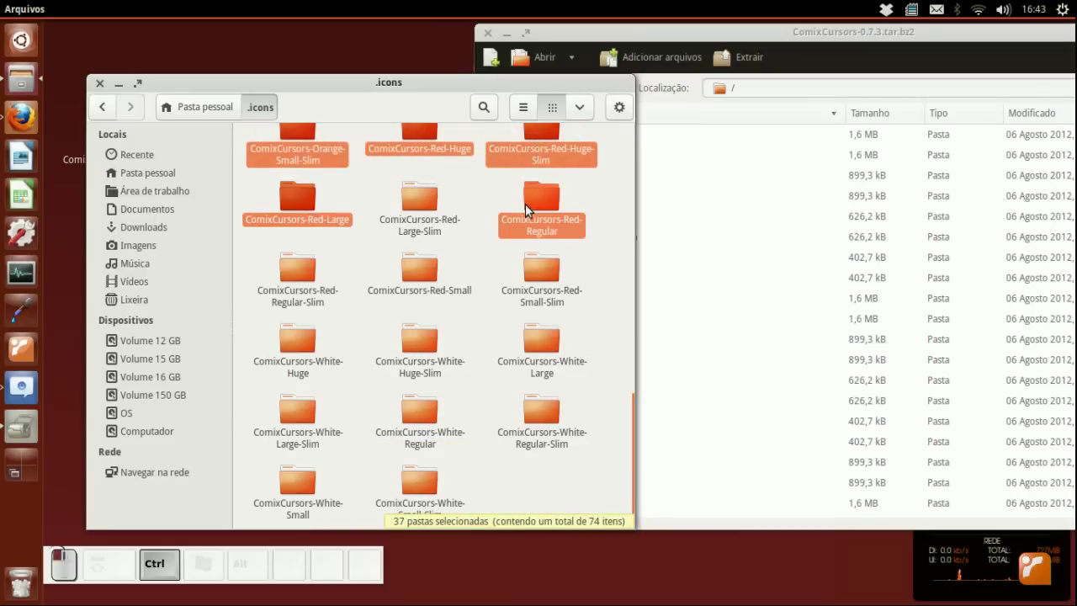
pyautogui.keyDown('ctrl'); pyautogui.click(307, 305); pyautogui.keyUp('ctrl')
pyautogui.keyDown('ctrl'); pyautogui.click(421, 273); pyautogui.keyUp('ctrl')
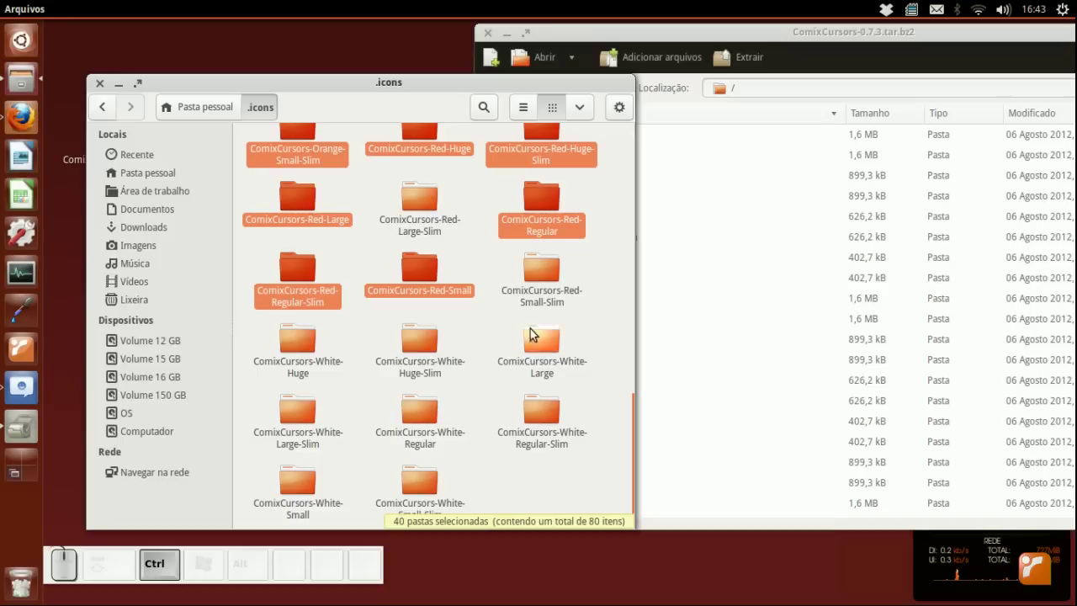
pyautogui.keyDown('ctrl'); pyautogui.click(541, 269); pyautogui.keyUp('ctrl')
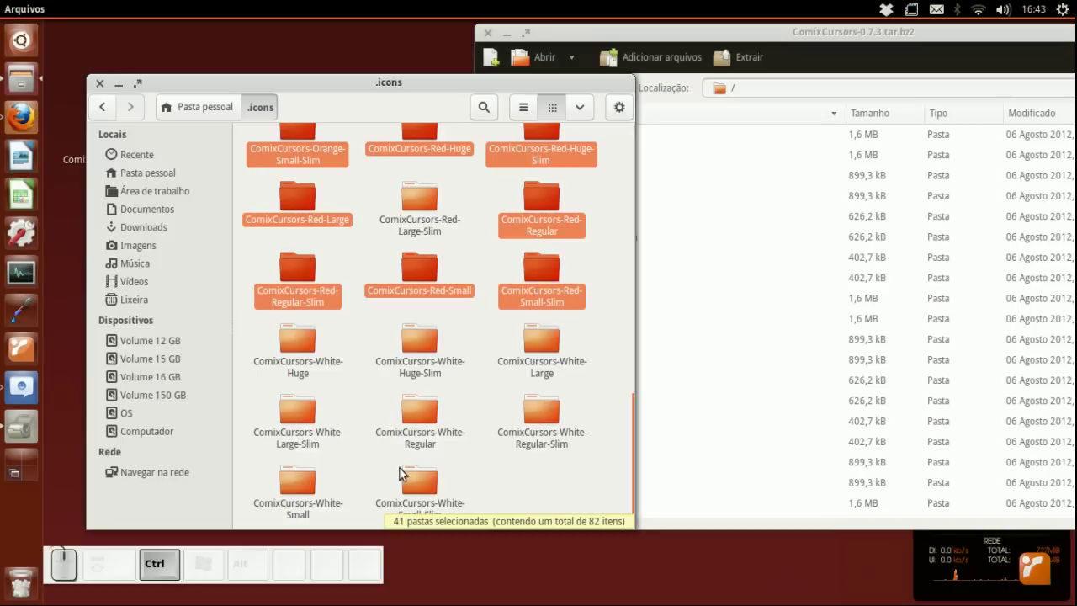
pyautogui.hotkey('ctrl', 'Delete')
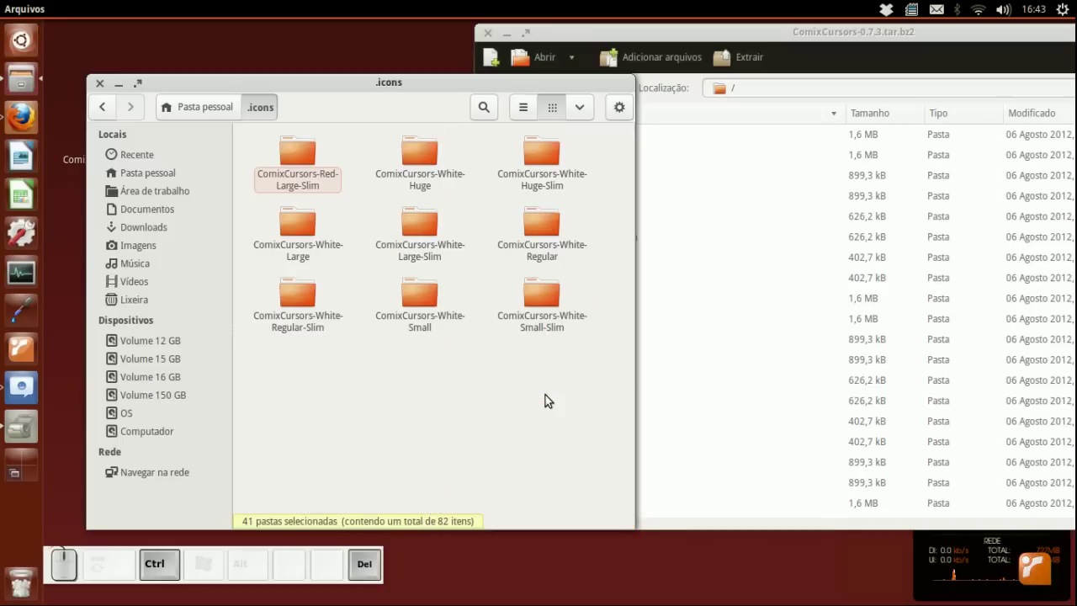
pyautogui.moveTo(555, 405); pyautogui.dragTo(291, 146)
pyautogui.click(394, 408)
pyautogui.moveTo(394, 409); pyautogui.dragTo(575, 411)
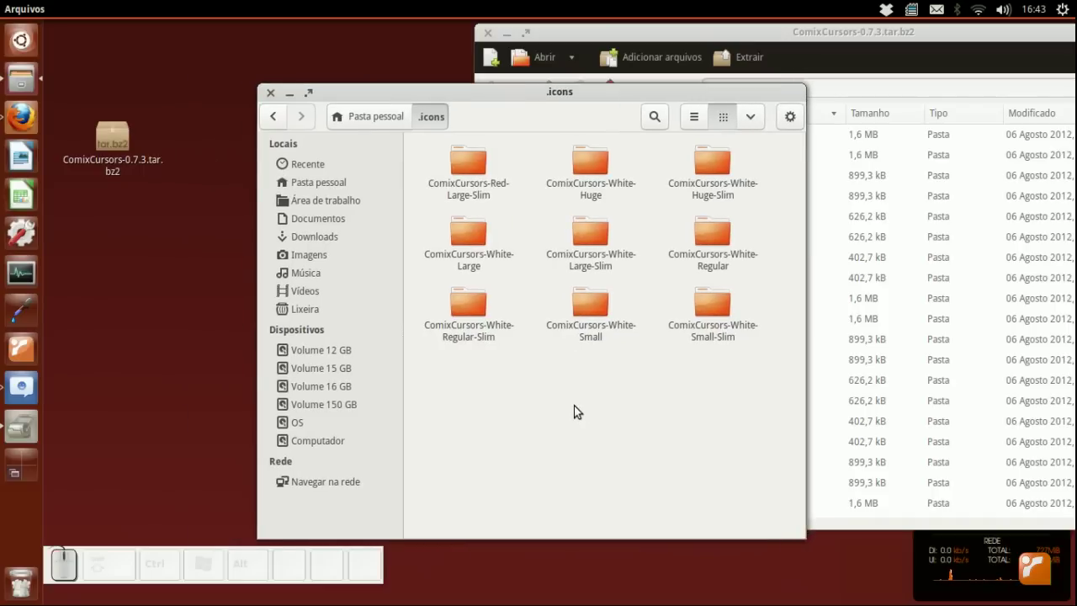
# Search the installed applications for "twe", open Ferramenta de ajustes and show its Tema settings
pyautogui.click(22, 41)
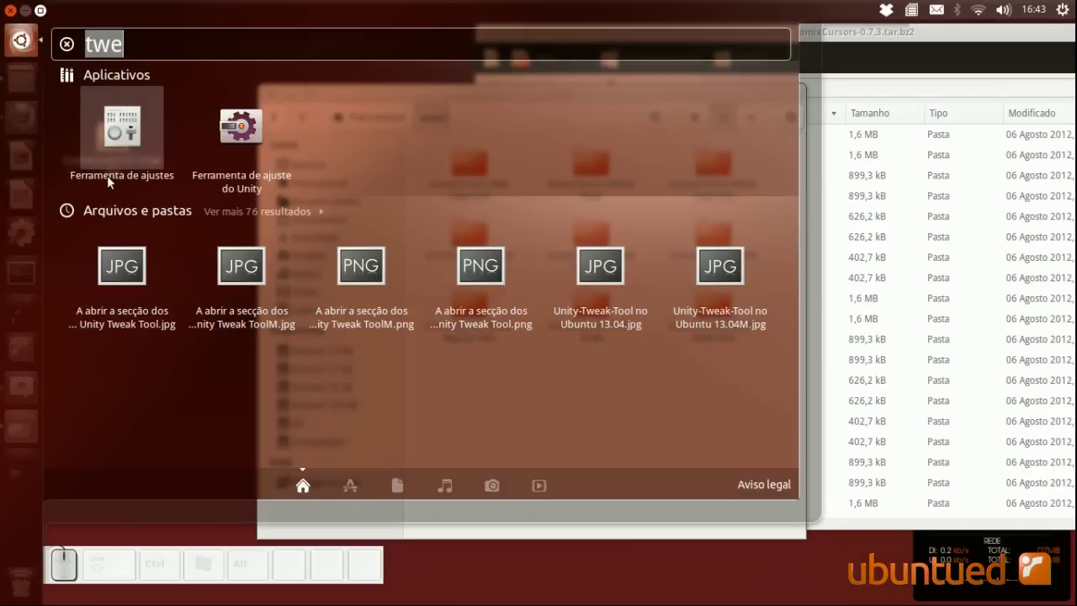
pyautogui.click(129, 155)
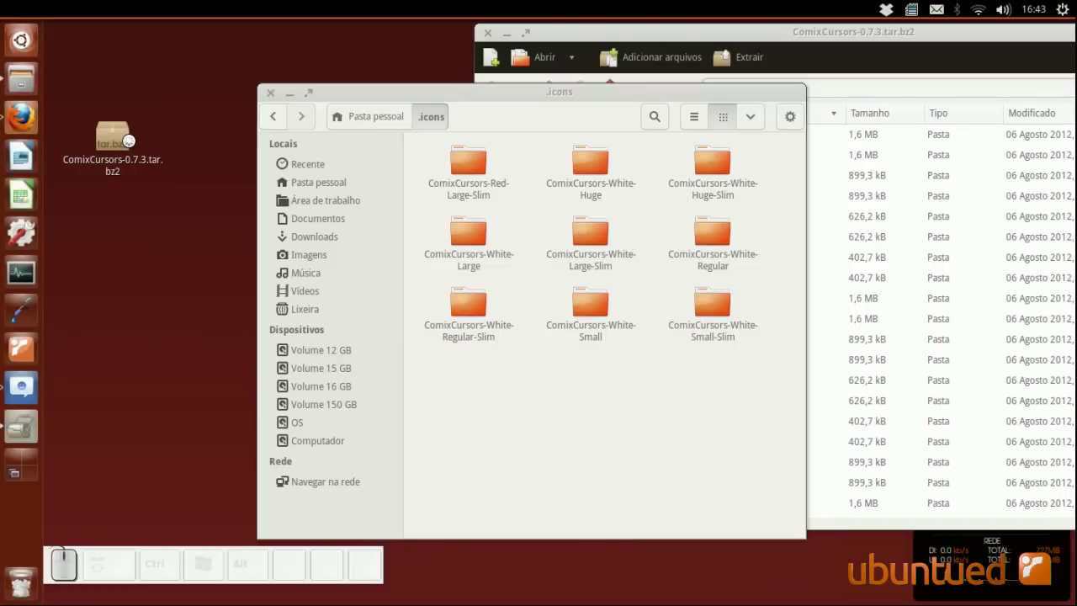
pyautogui.moveTo(393, 34); pyautogui.dragTo(547, 77)
pyautogui.click(254, 250)
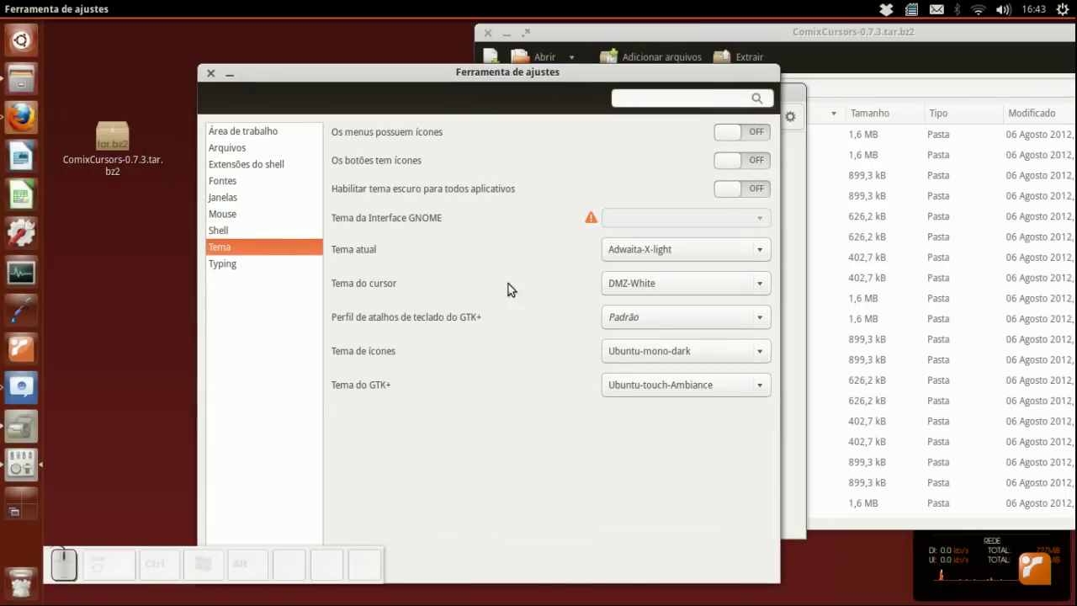
# Compare the themes offered for Tema do cursor with the folders in .icons, placing both windows side by side
pyautogui.click(671, 282)
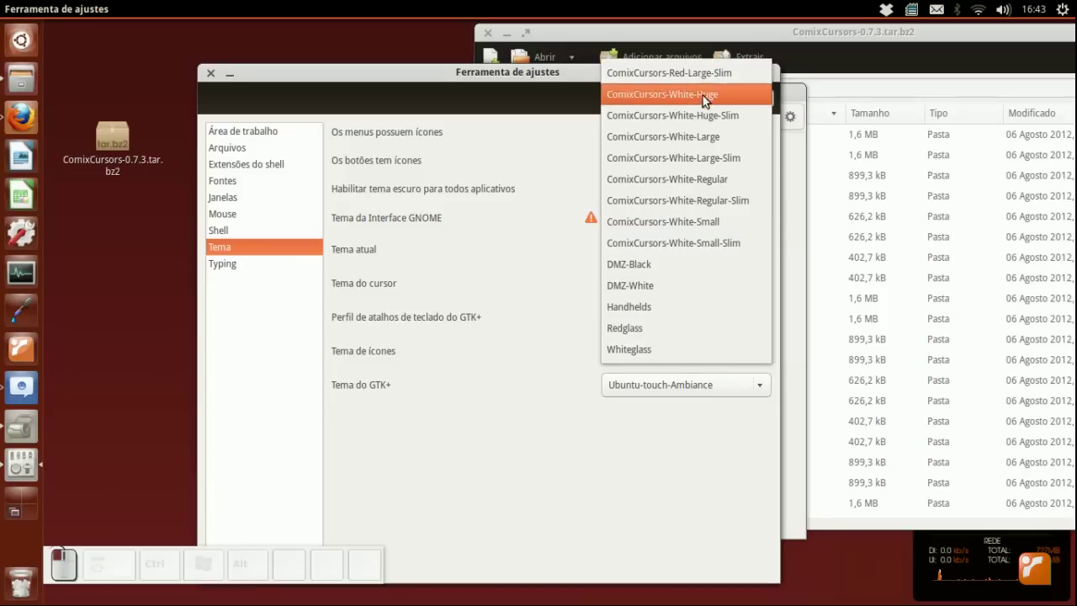
pyautogui.click(525, 74)
pyautogui.moveTo(525, 74); pyautogui.dragTo(338, 94)
pyautogui.moveTo(615, 95); pyautogui.dragTo(870, 106)
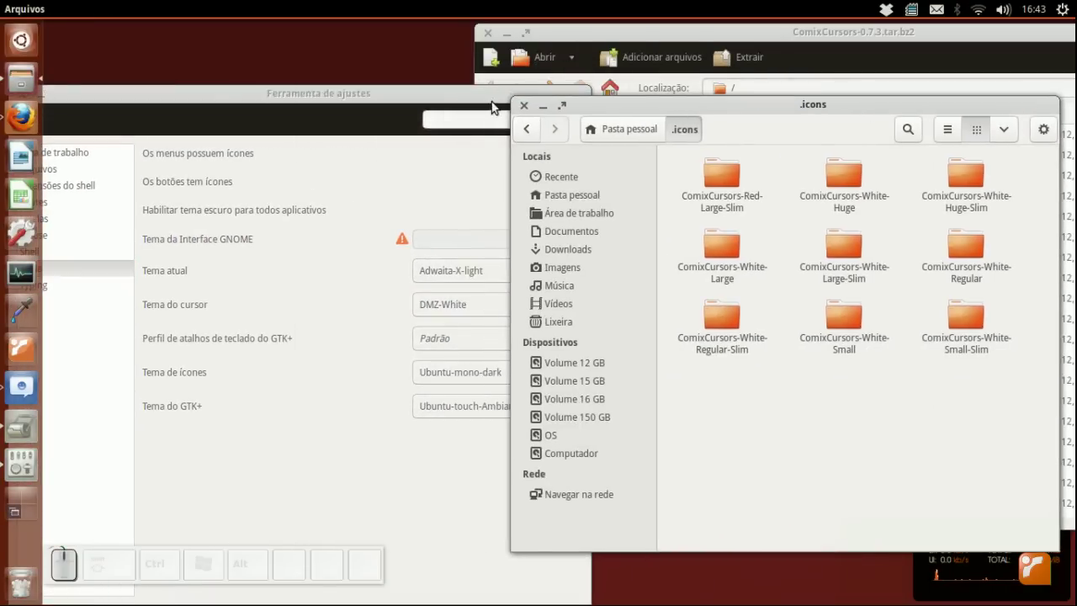
pyautogui.click(496, 108)
pyautogui.click(493, 303)
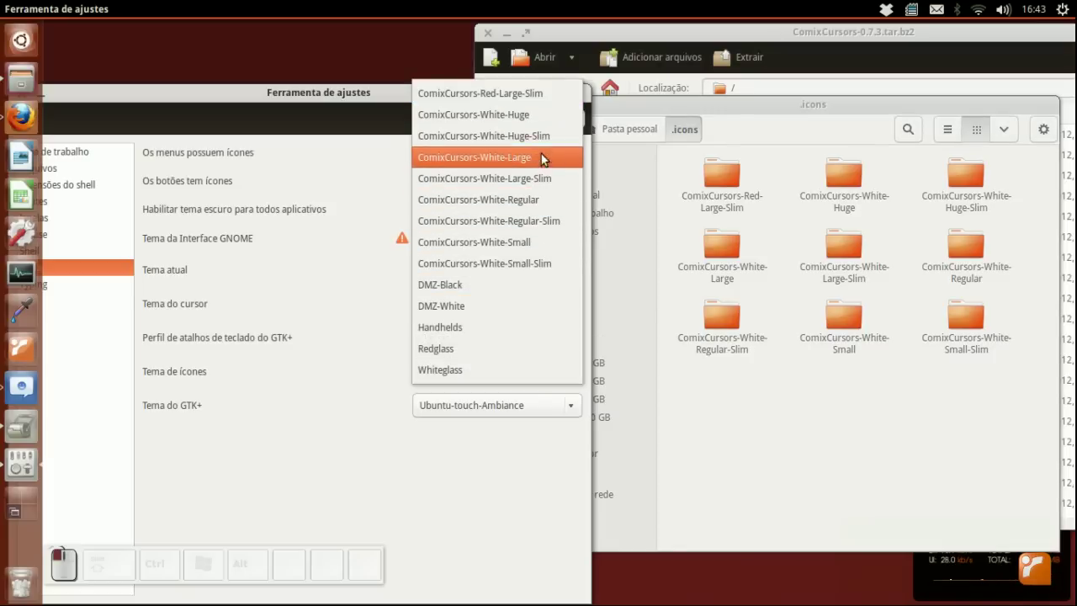
pyautogui.click(376, 92)
pyautogui.moveTo(373, 151); pyautogui.dragTo(403, 123)
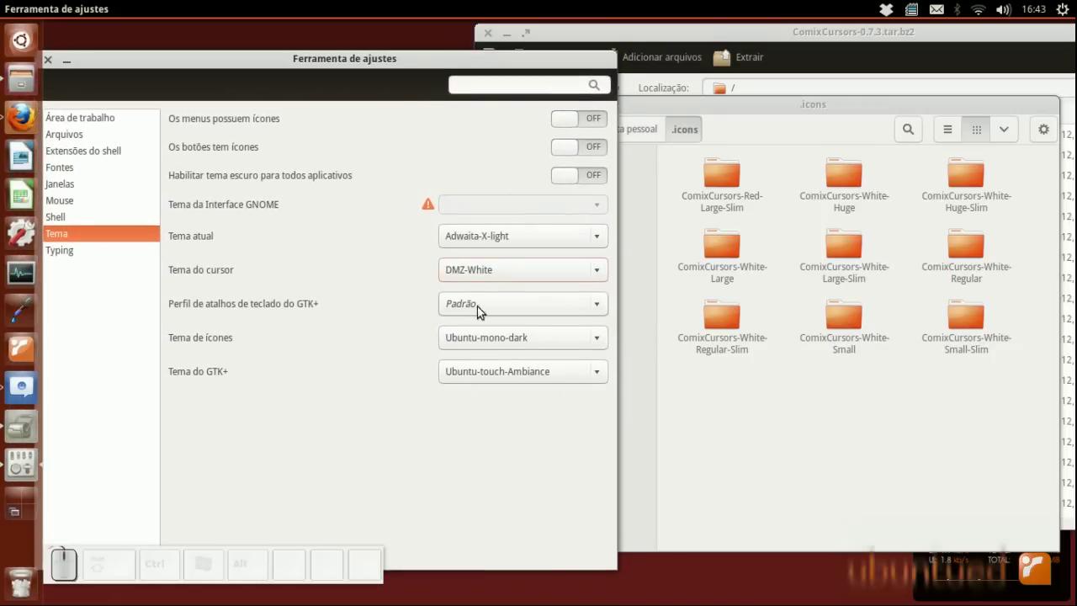
# Set the cursor theme to ComixCursors-White-Regular and try it in a new private Firefox window
pyautogui.click(504, 275)
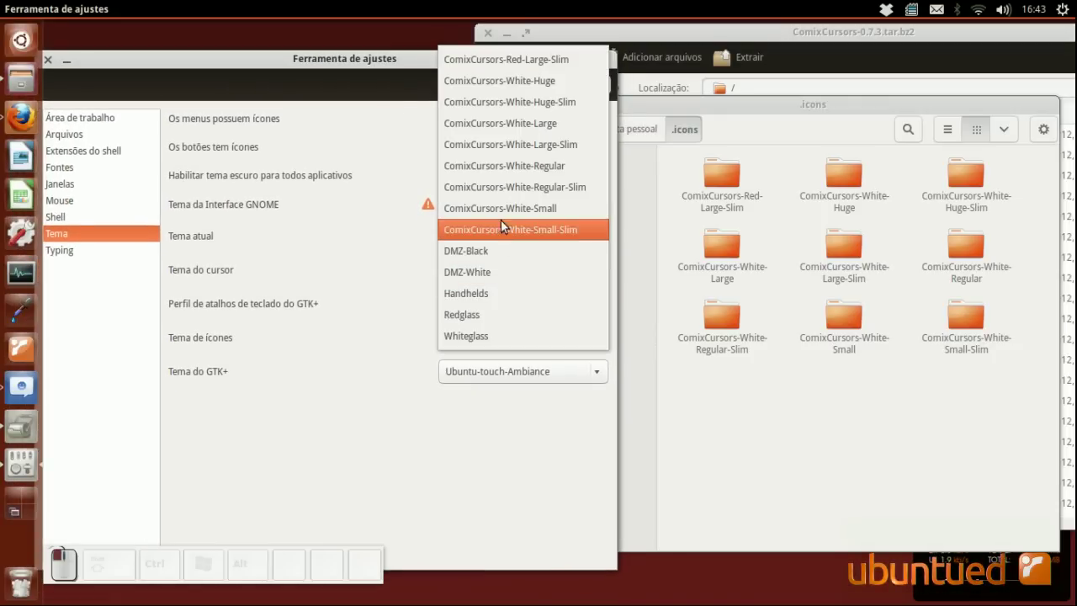
pyautogui.click(536, 167)
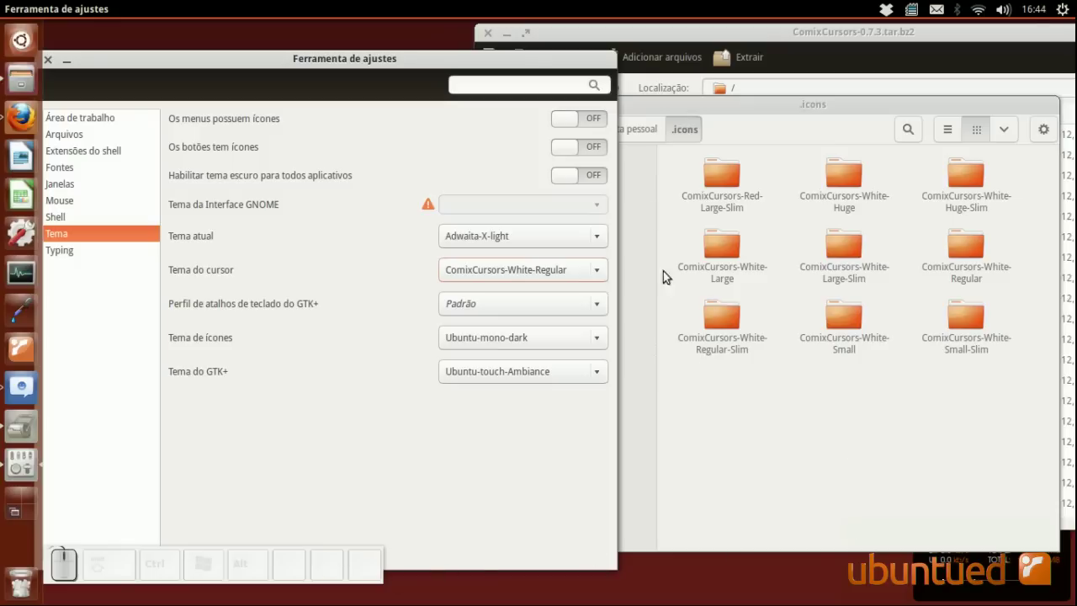
pyautogui.rightClick(26, 121)
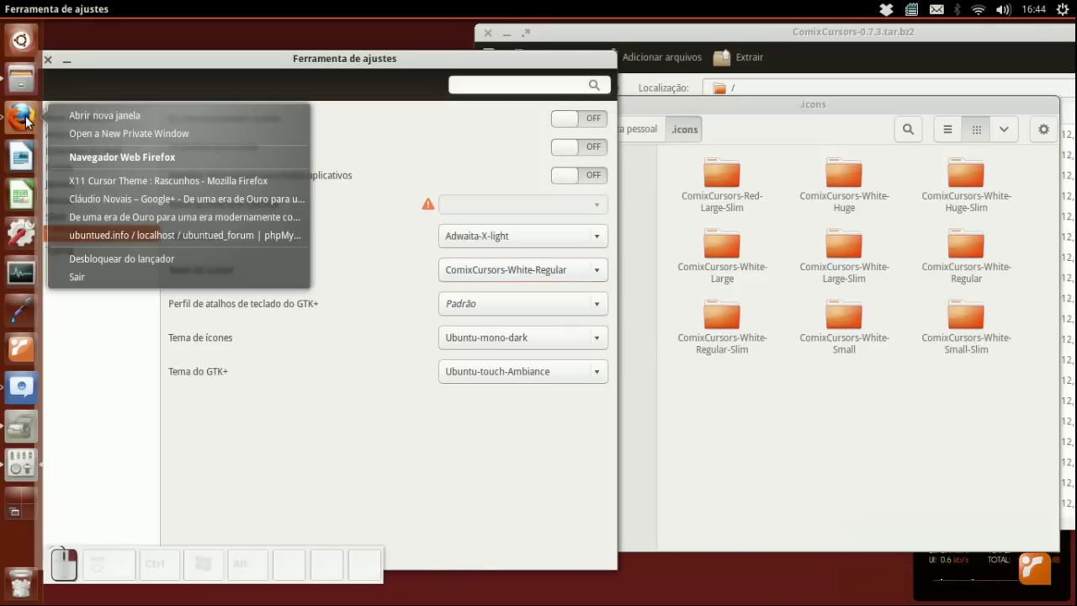
pyautogui.click(181, 137)
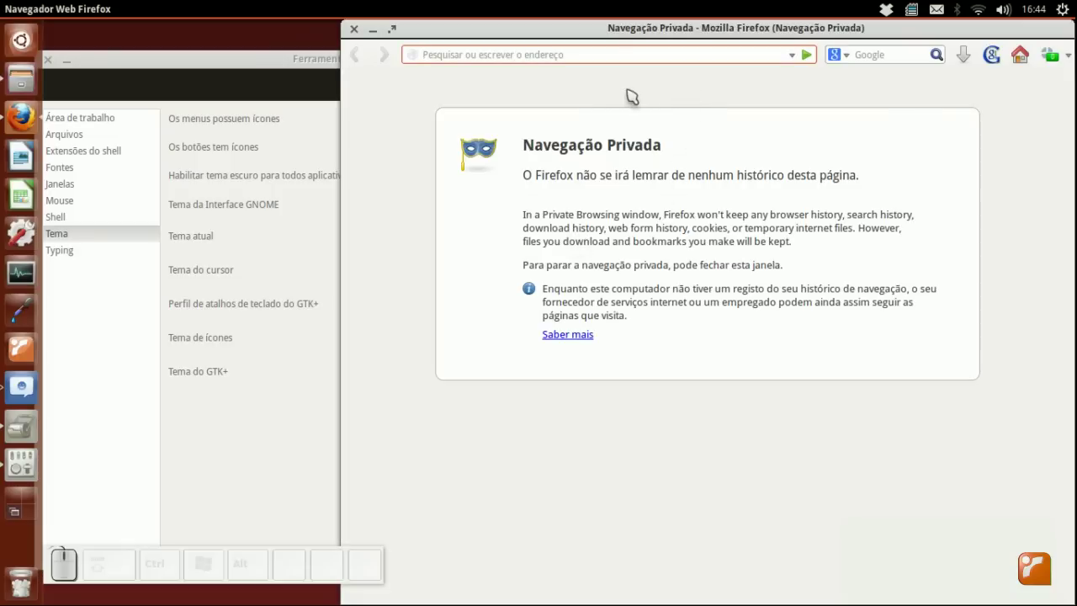
# Try the cursor themes ComixCursors-Red-Large-Slim, ComixCursors-White-Huge-Slim and ComixCursors-White-Small-Slim one after another in Ferramenta de ajustes
pyautogui.click(317, 65)
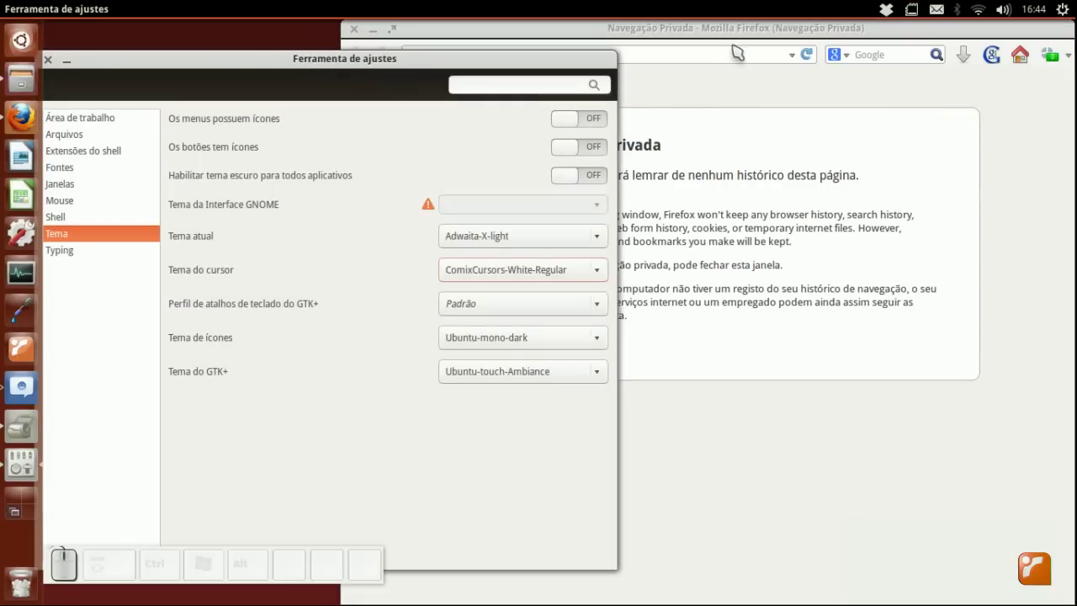
pyautogui.click(548, 271)
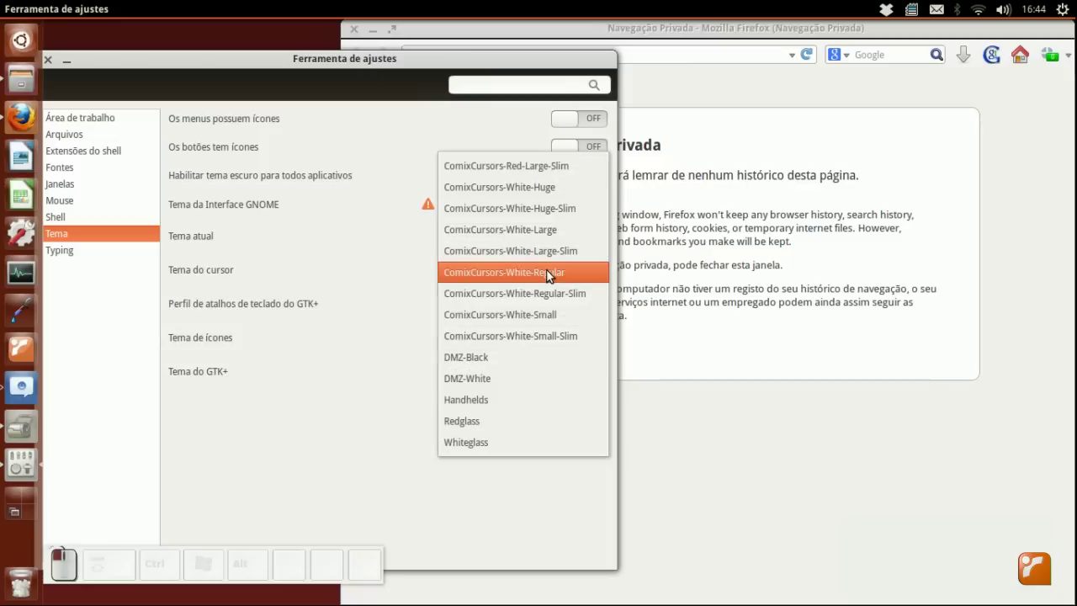
pyautogui.click(551, 166)
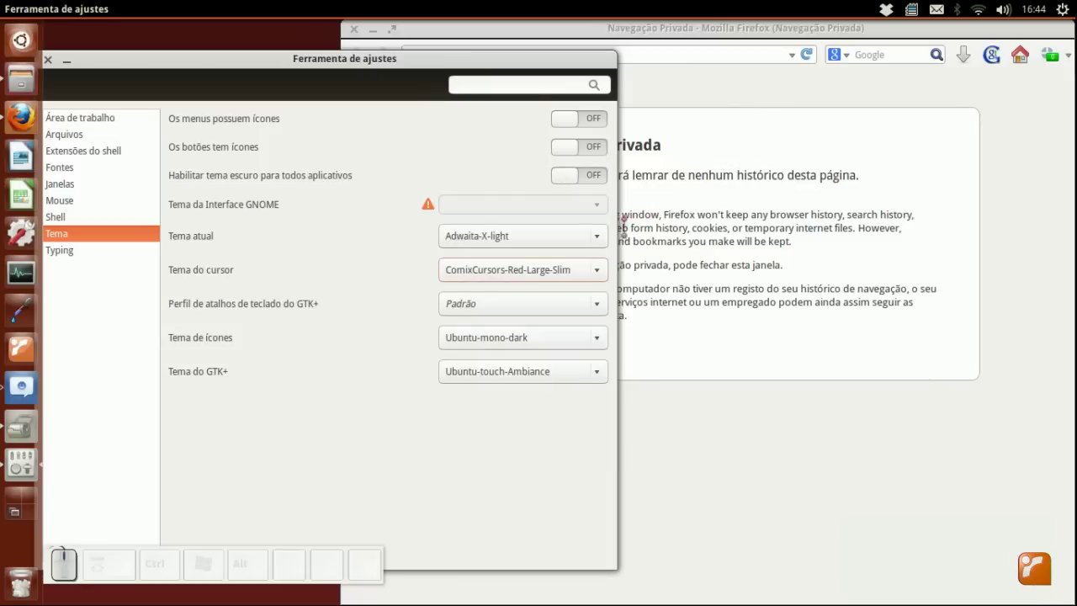
pyautogui.click(597, 269)
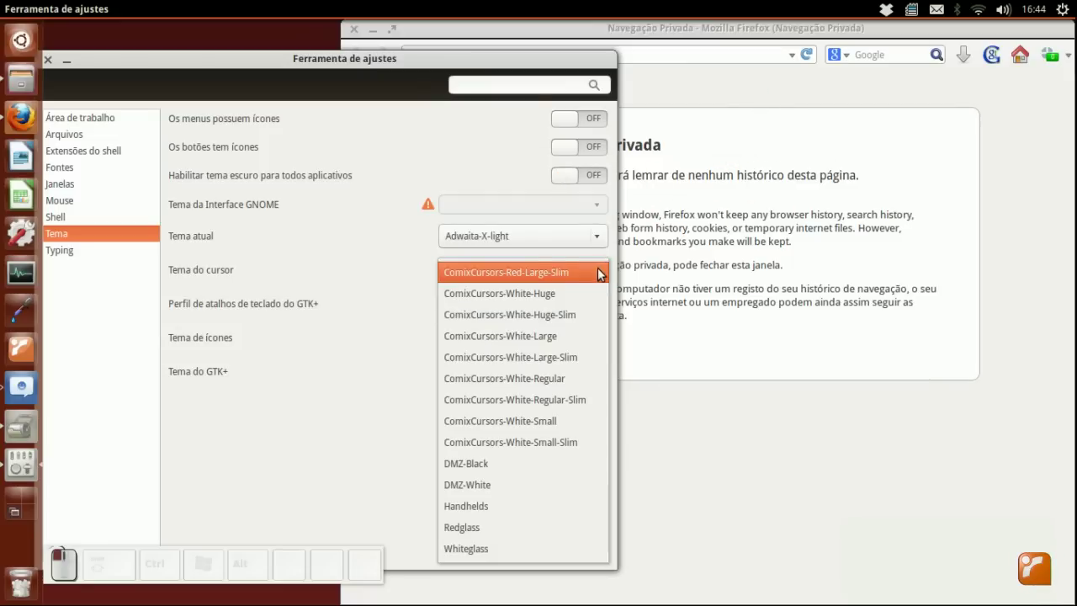
pyautogui.click(574, 314)
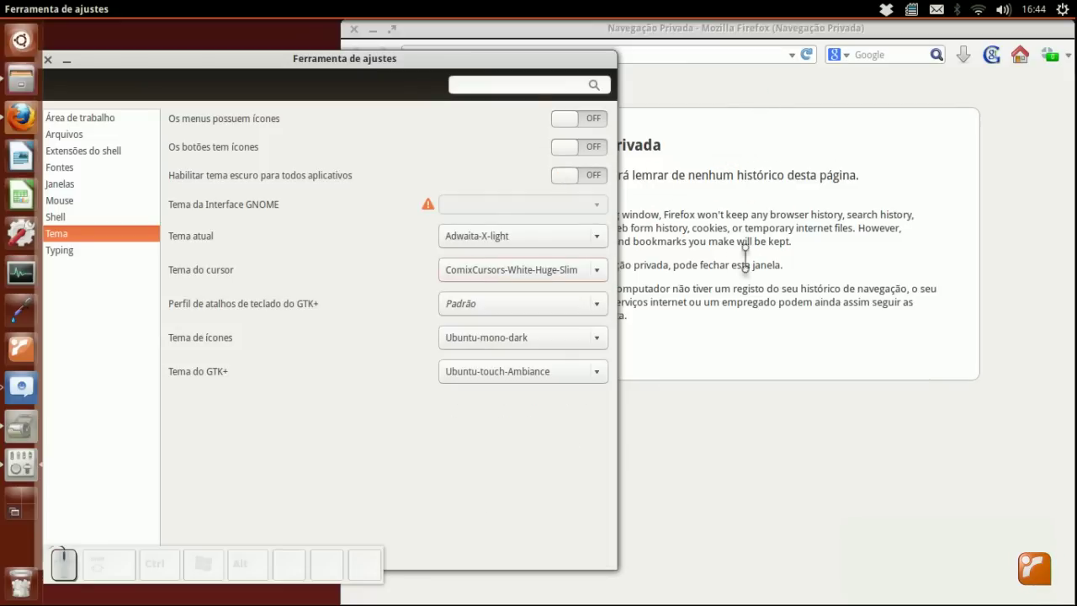
pyautogui.click(572, 275)
pyautogui.click(589, 395)
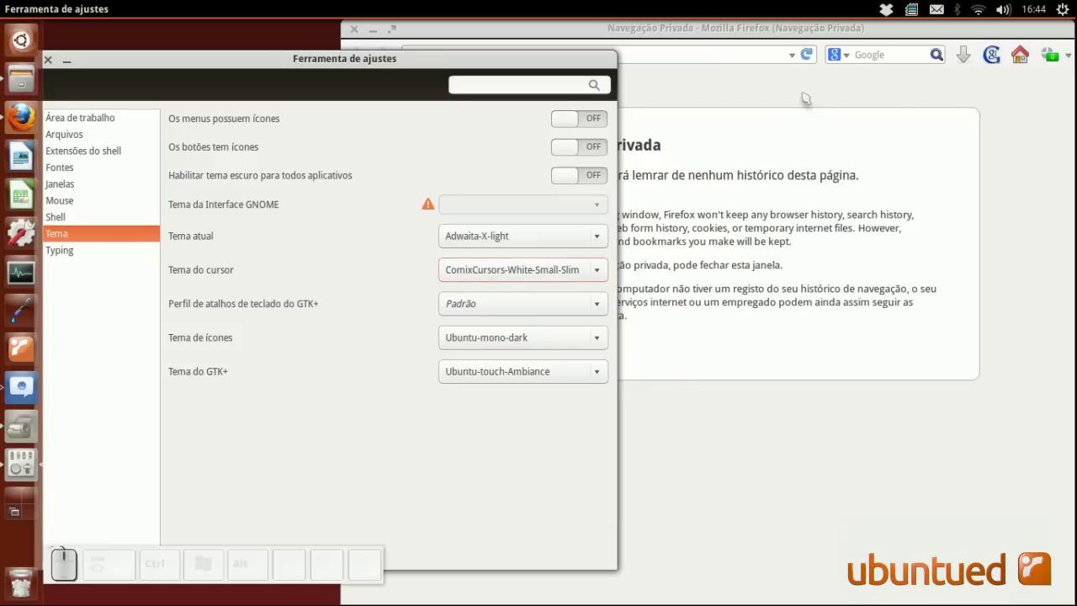
# Set Tema do cursor to ComixCursors-White-Regular and try the pointer on the text and link of the private Firefox page
pyautogui.click(567, 340)
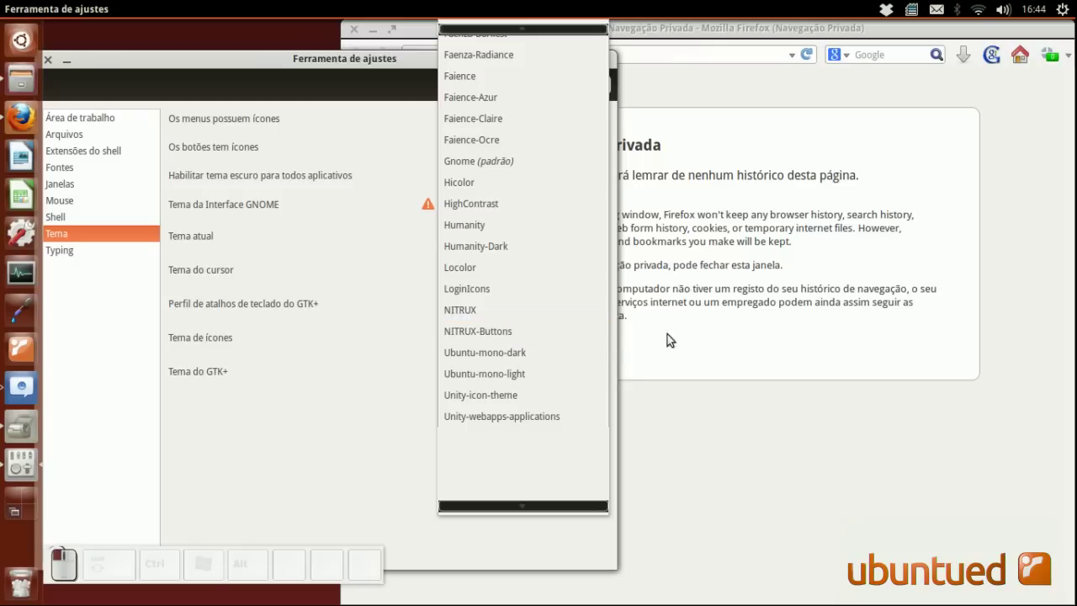
pyautogui.click(734, 335)
pyautogui.click(563, 270)
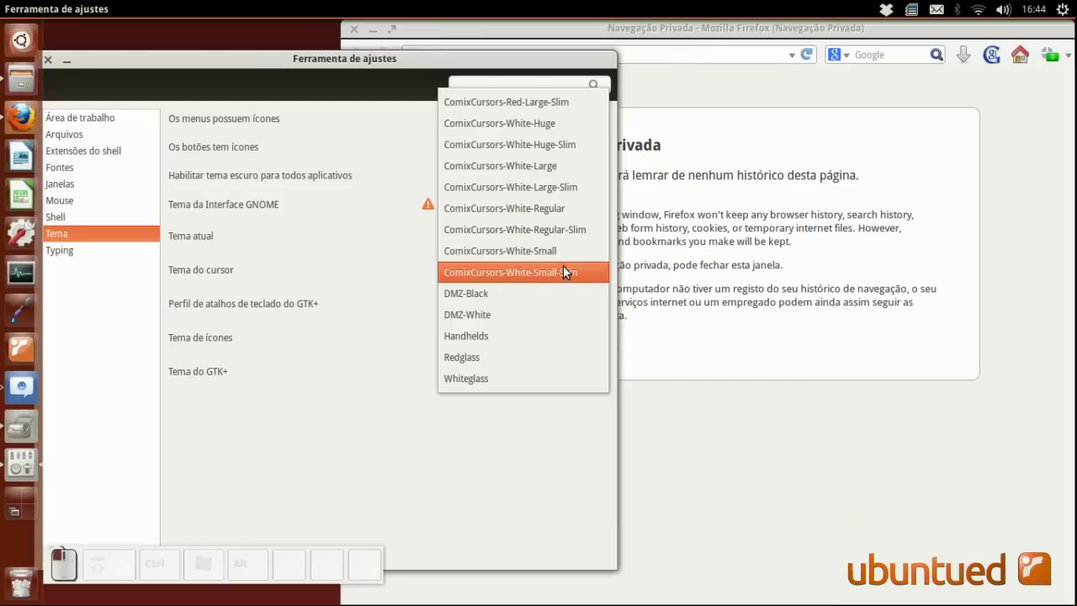
pyautogui.click(571, 214)
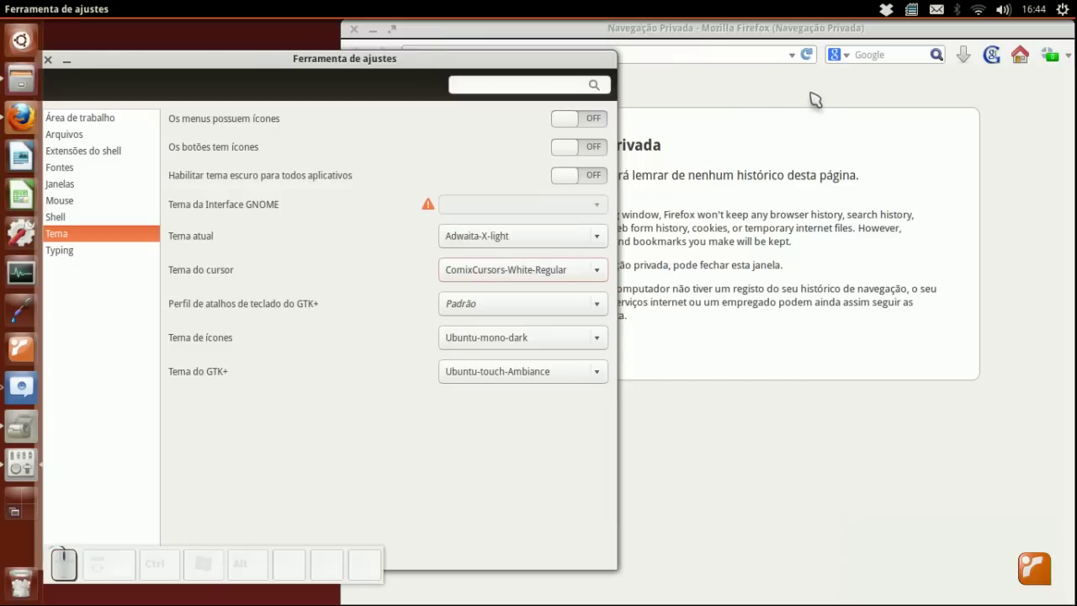
pyautogui.moveTo(806, 175); pyautogui.dragTo(831, 175)
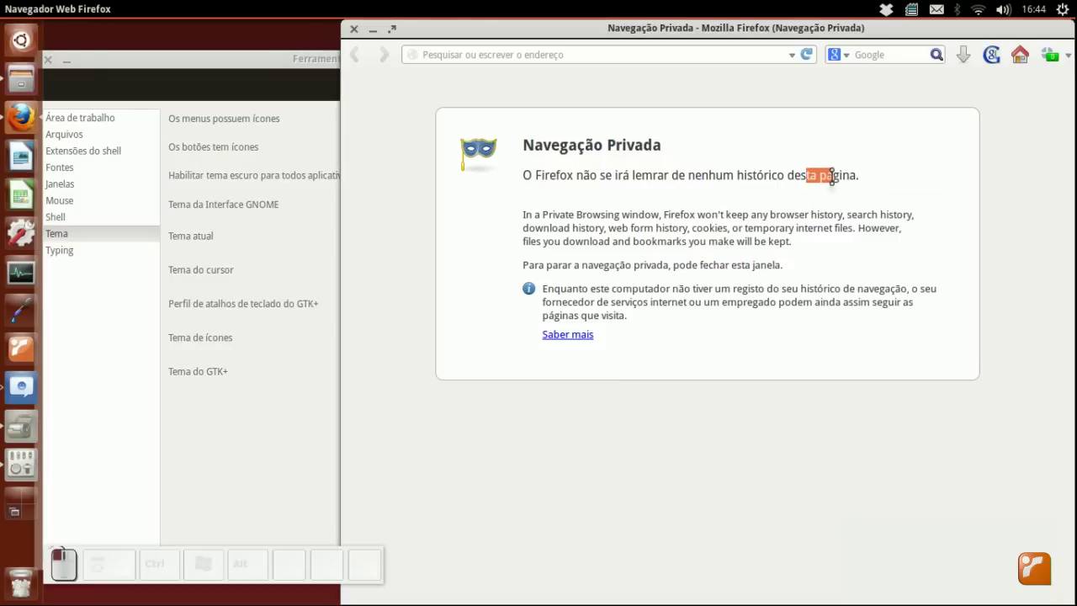
pyautogui.click(805, 207)
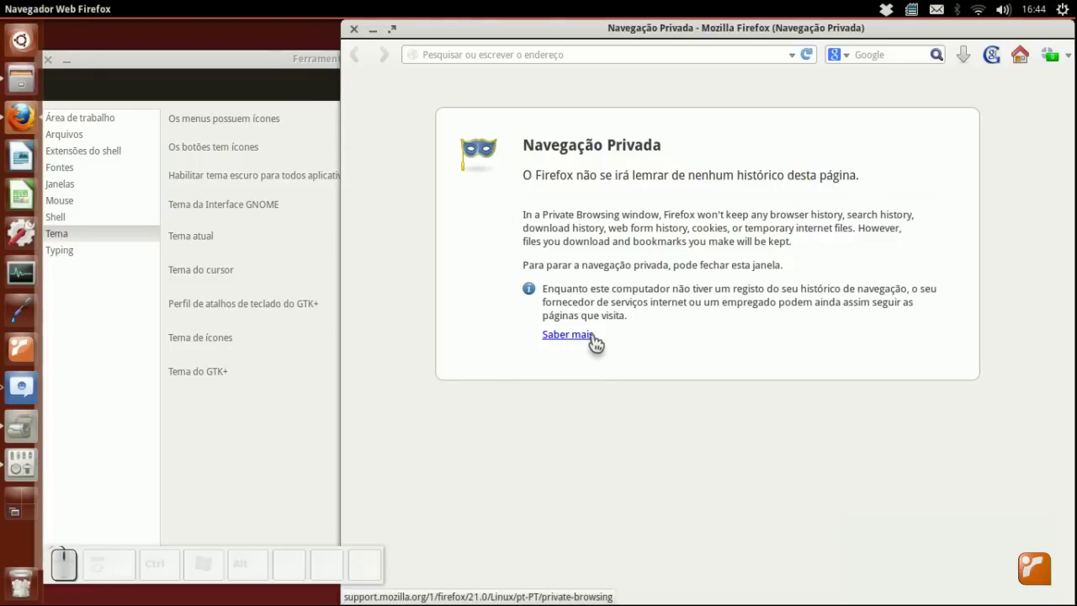
# Close the Ferramenta de ajustes, private Firefox, .icons folder and ComixCursors-0.7.3.tar.bz2 archive windows
pyautogui.click(311, 436)
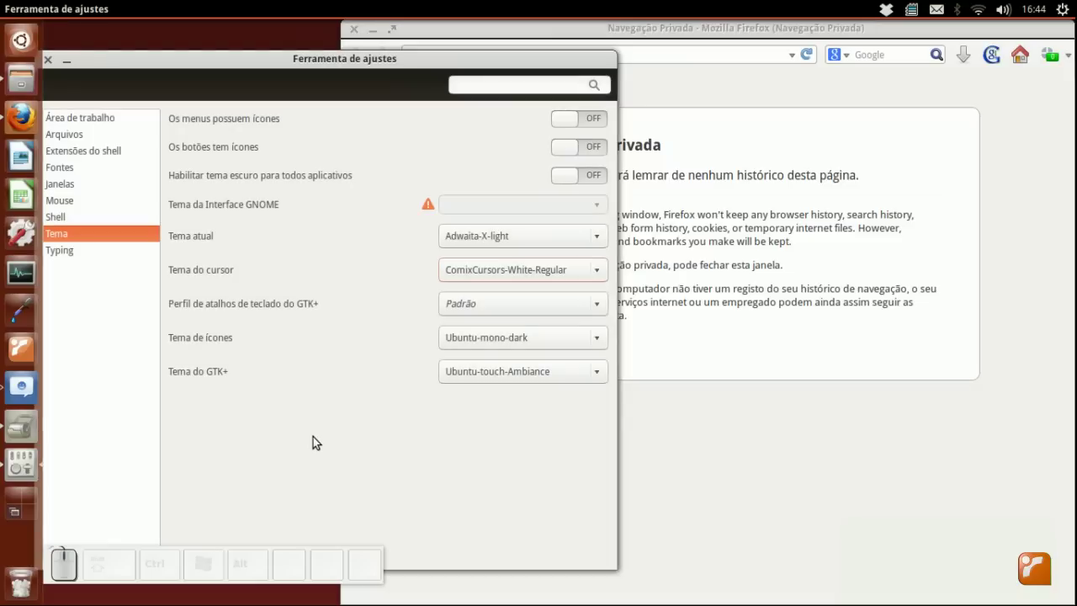
pyautogui.moveTo(81, 62); pyautogui.dragTo(132, 63)
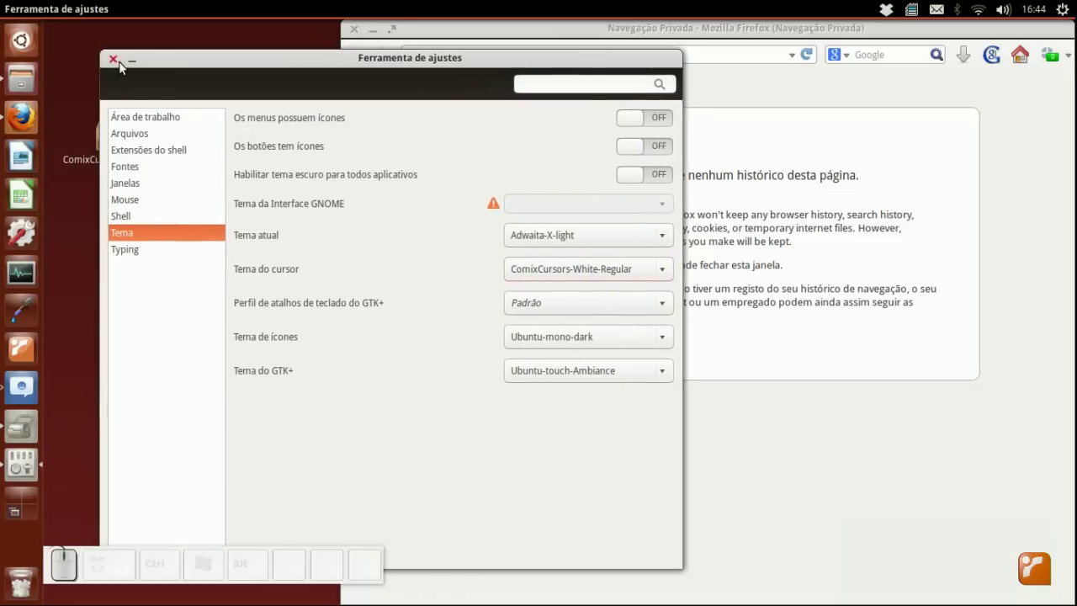
pyautogui.click(113, 60)
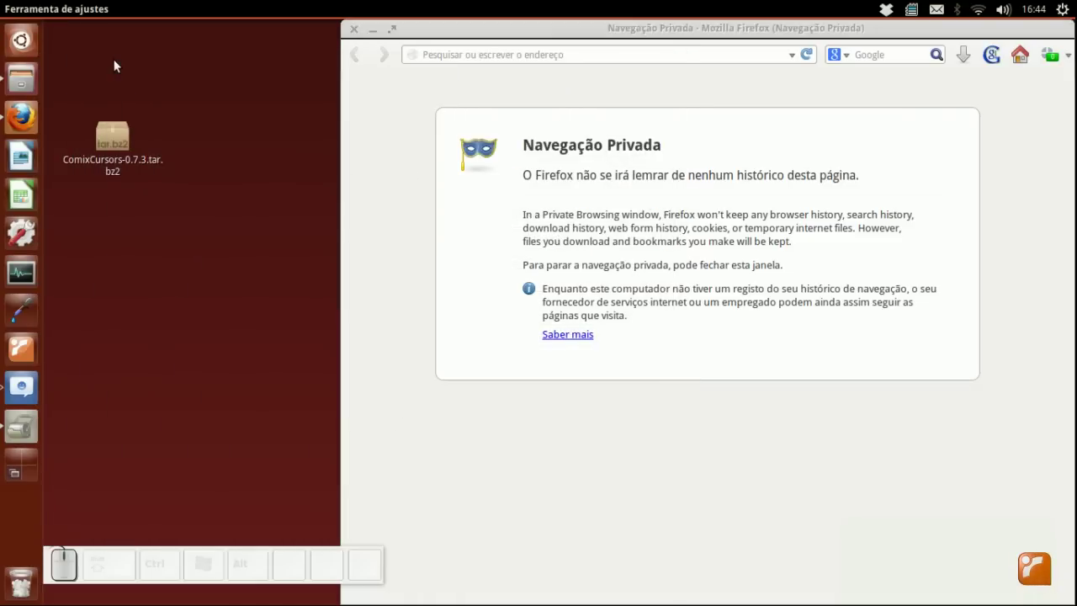
pyautogui.click(354, 31)
pyautogui.click(521, 106)
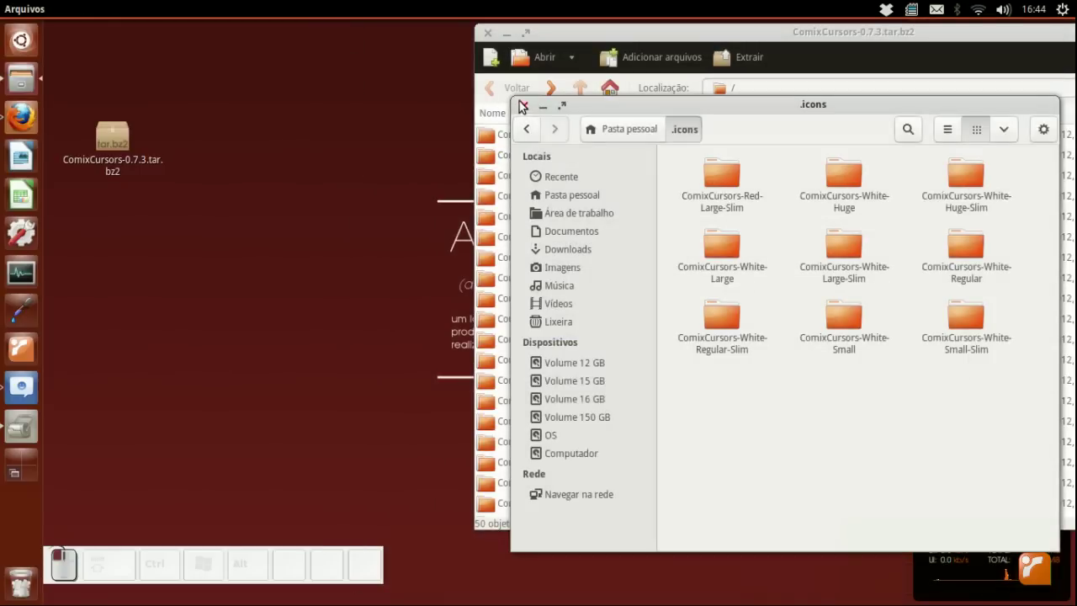
pyautogui.click(488, 34)
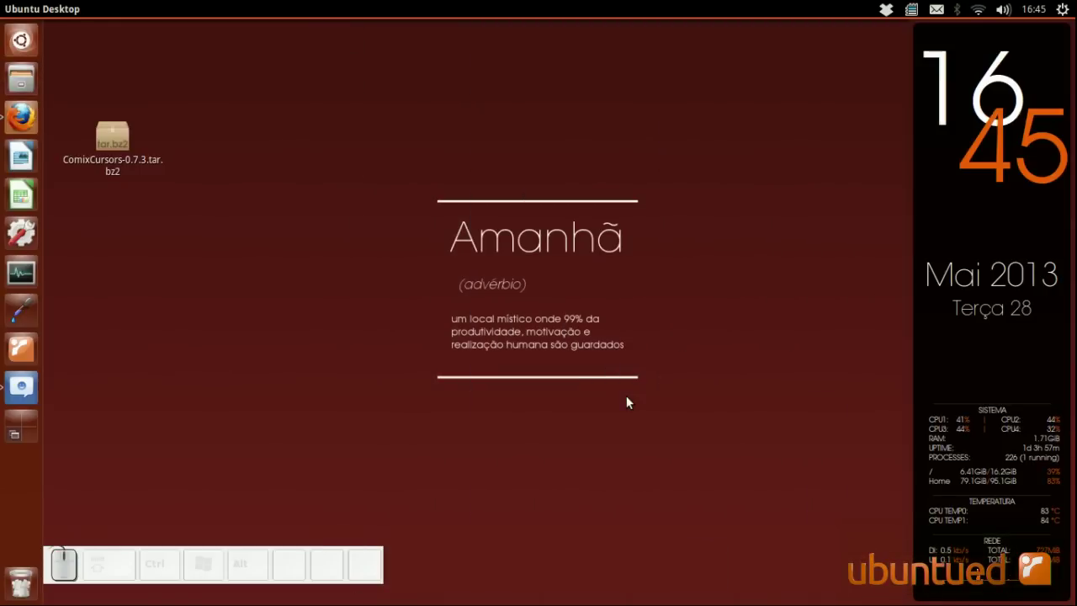
# Search the installed applications for "terminal", open Terminal and move its window towards the middle of the desktop
pyautogui.click(29, 48)
pyautogui.write('twe')
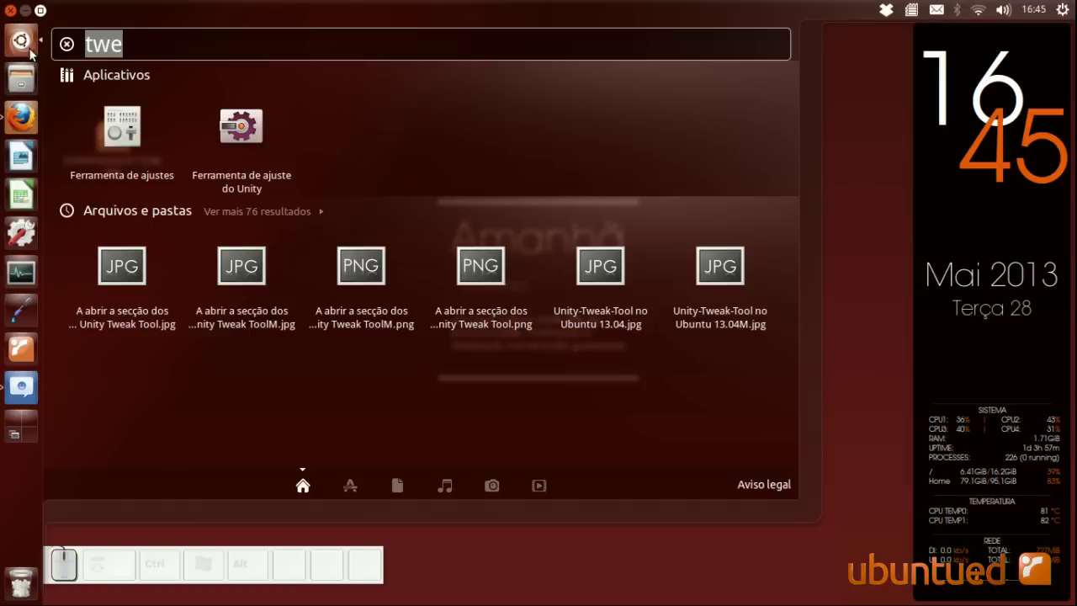
pyautogui.write('terminal')
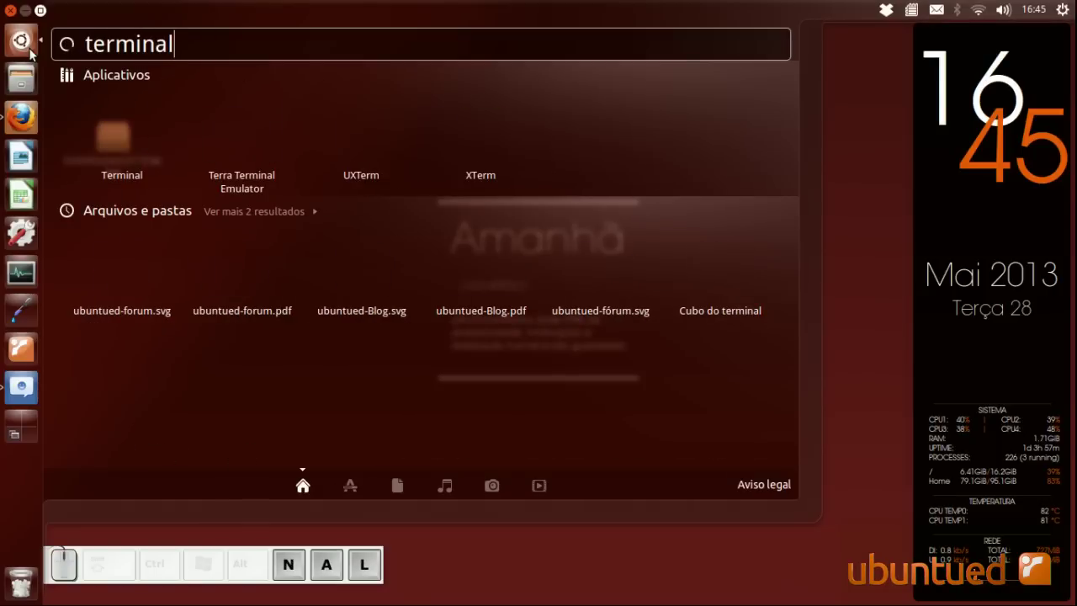
pyautogui.doubleClick(119, 143)
pyautogui.click(528, 259)
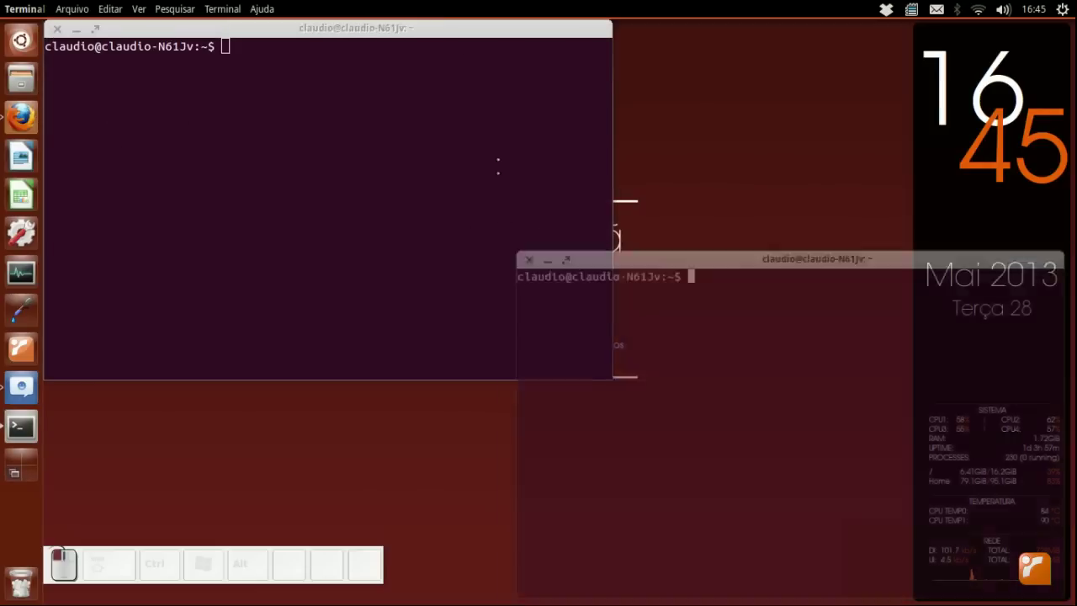
pyautogui.moveTo(443, 33); pyautogui.dragTo(613, 113)
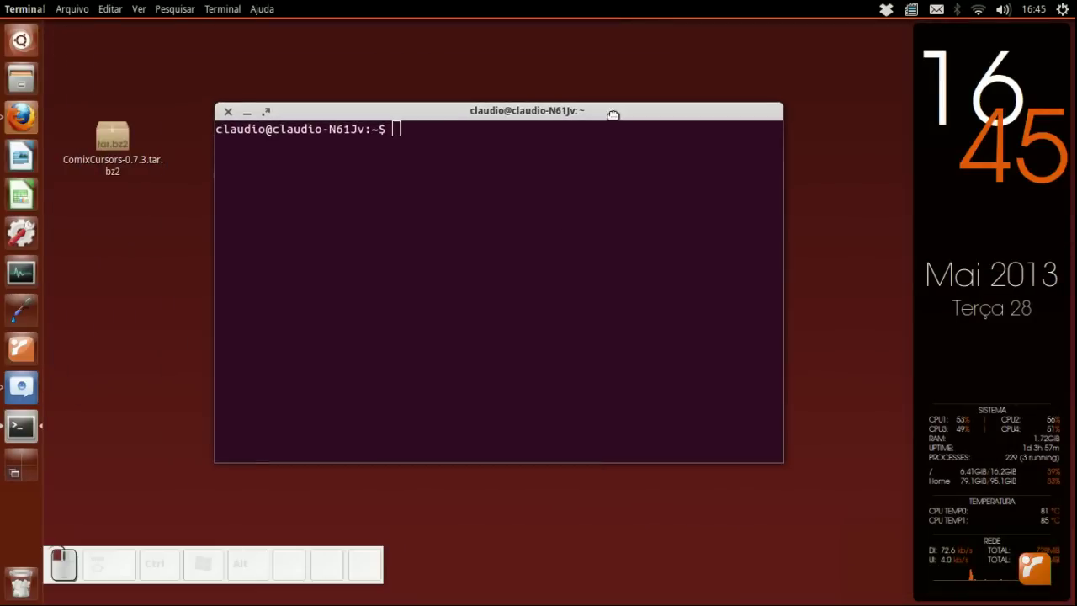
# Run the copied command sudo gedit /usr/share/icons/default/index.theme with the account password, and highlight the Inherits value in the opened file
pyautogui.rightClick(442, 151)
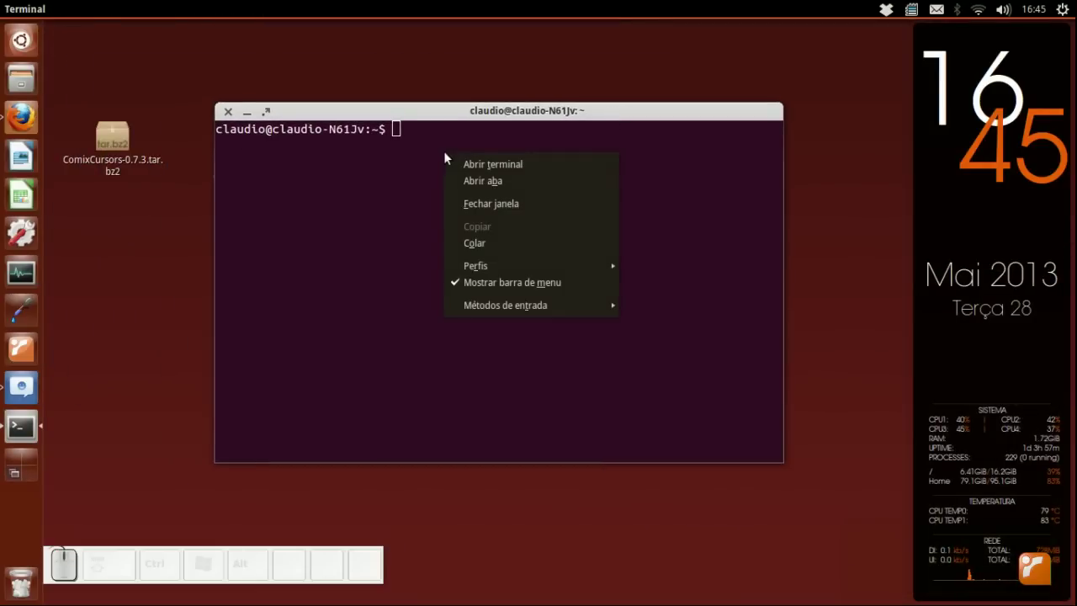
pyautogui.click(498, 244)
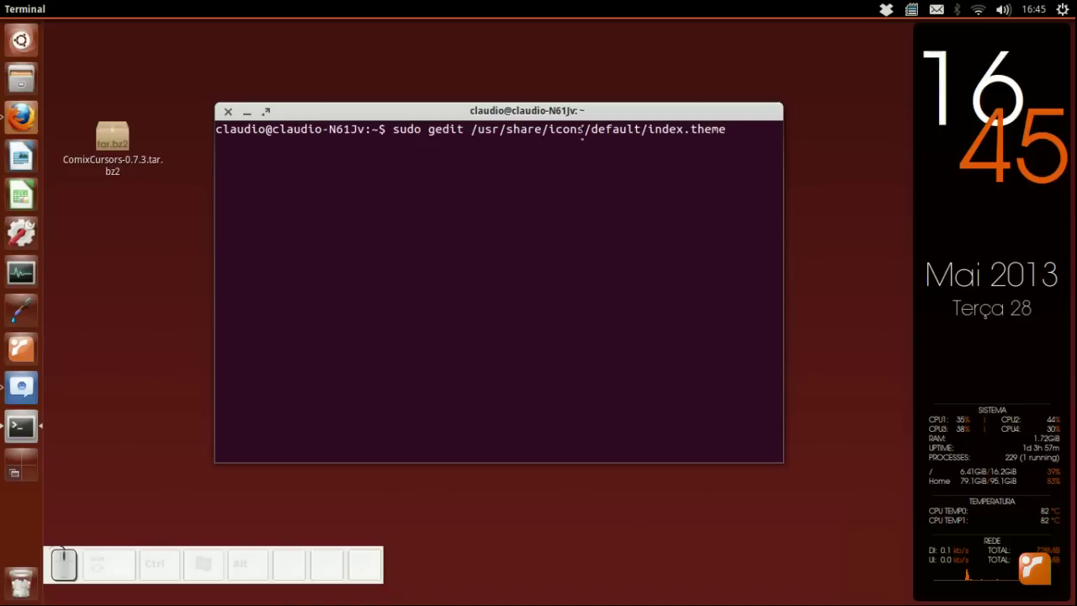
pyautogui.press('Return')
pyautogui.press('Return')
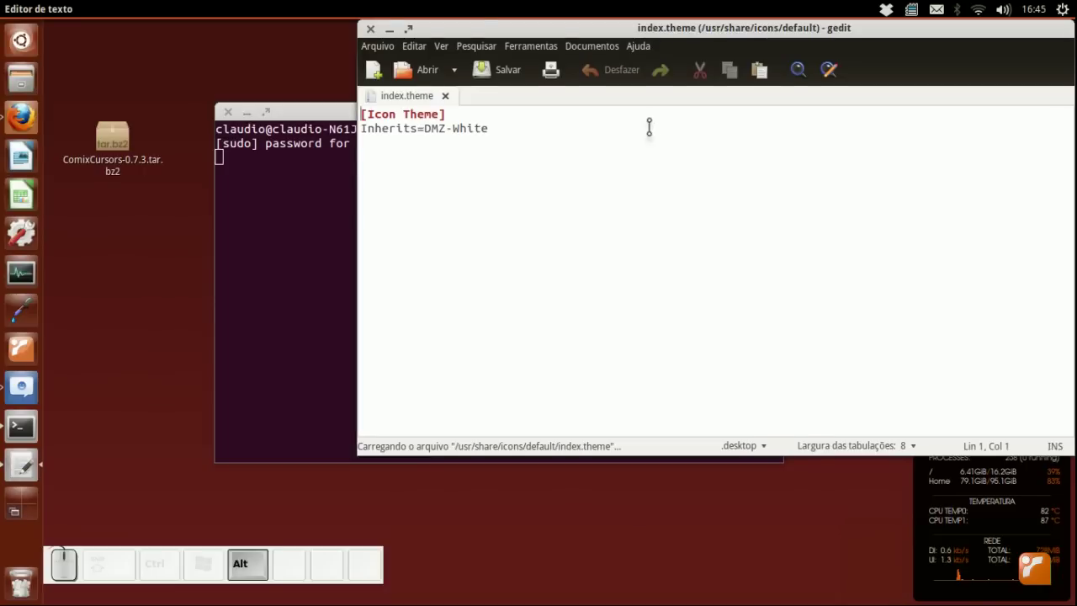
pyautogui.moveTo(648, 127); pyautogui.dragTo(567, 210)
pyautogui.moveTo(372, 216); pyautogui.dragTo(418, 217)
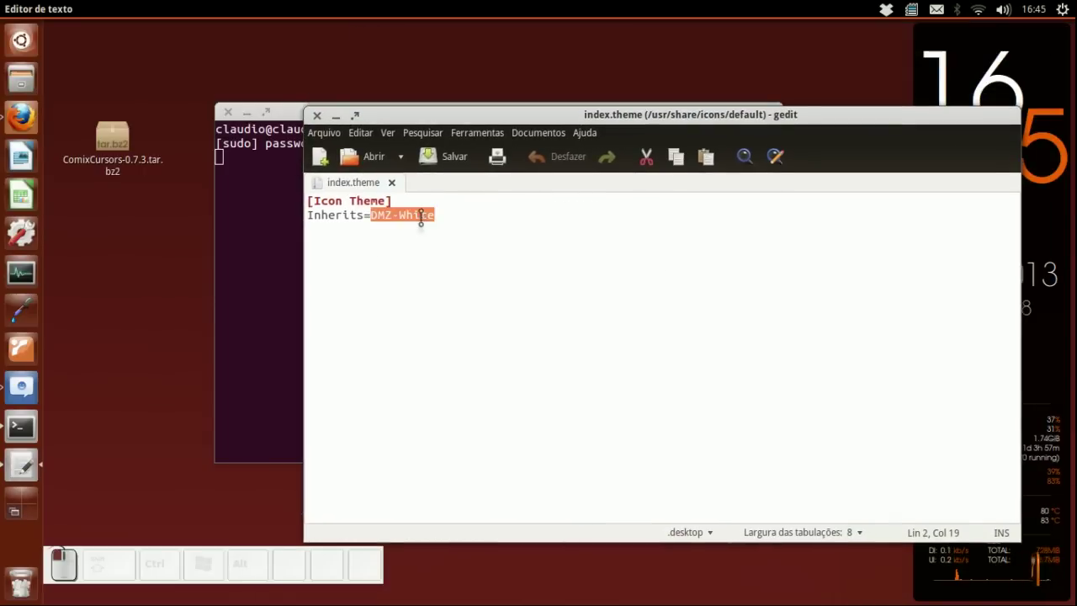
# Search the installed applications for "twea" and open the Tema settings of Ferramenta de ajustes to read the exact cursor theme name
pyautogui.click(30, 52)
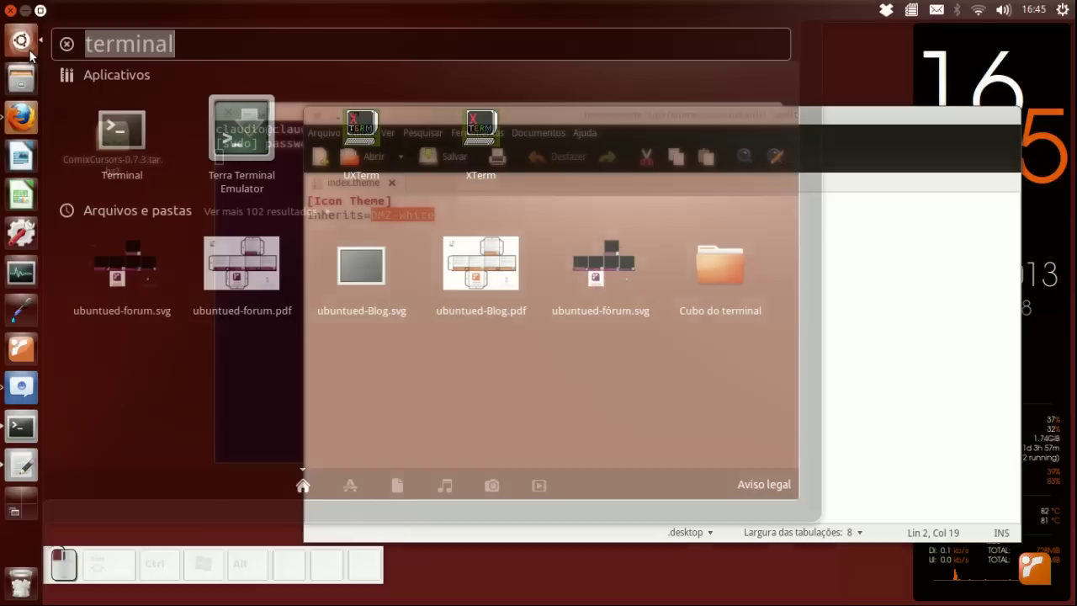
pyautogui.write('twea')
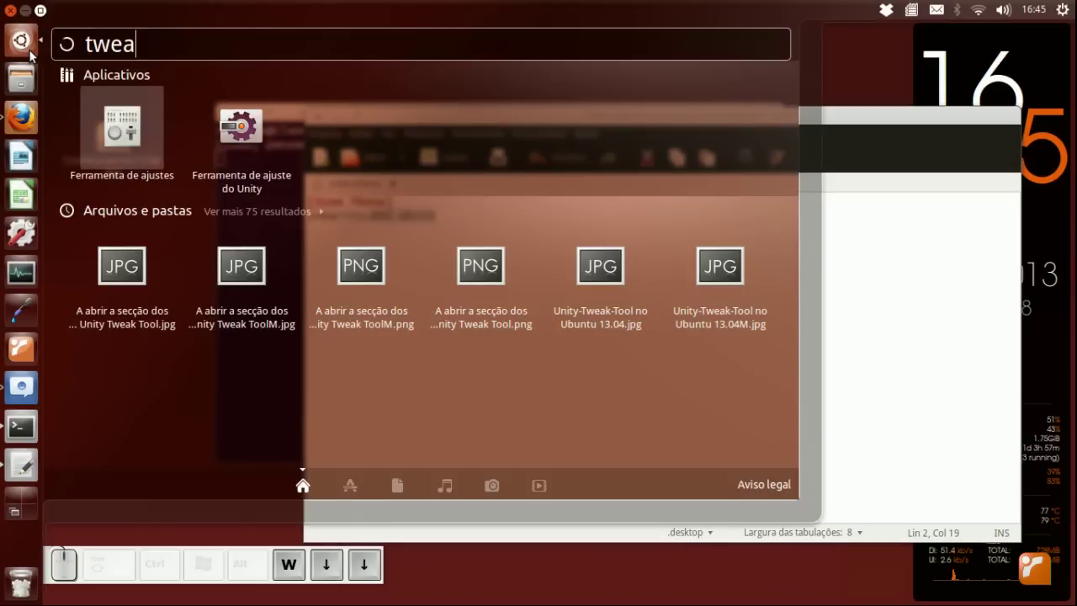
pyautogui.press('Return')
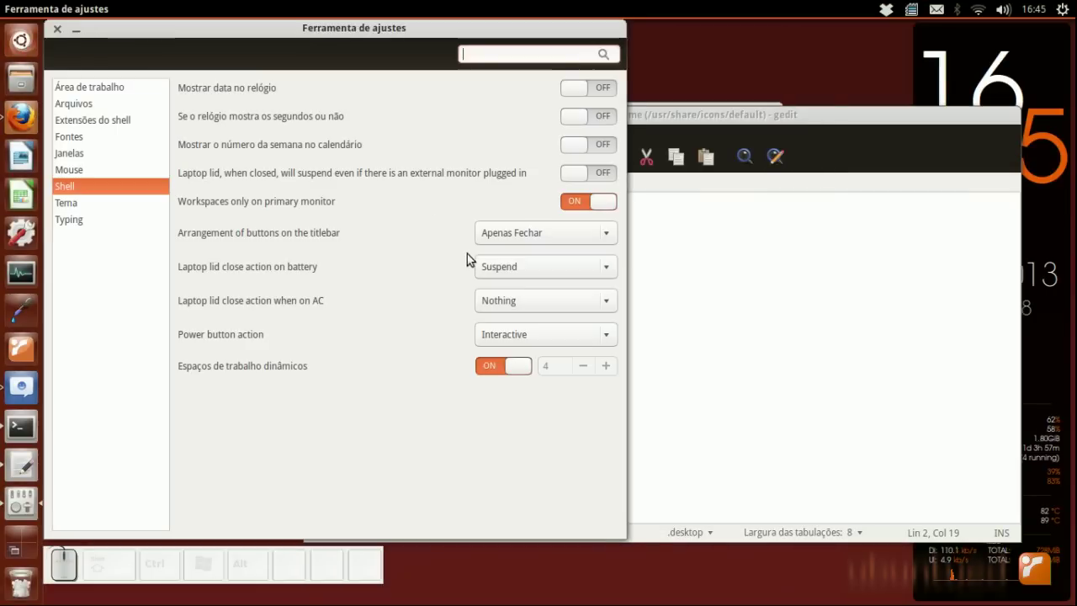
pyautogui.click(105, 202)
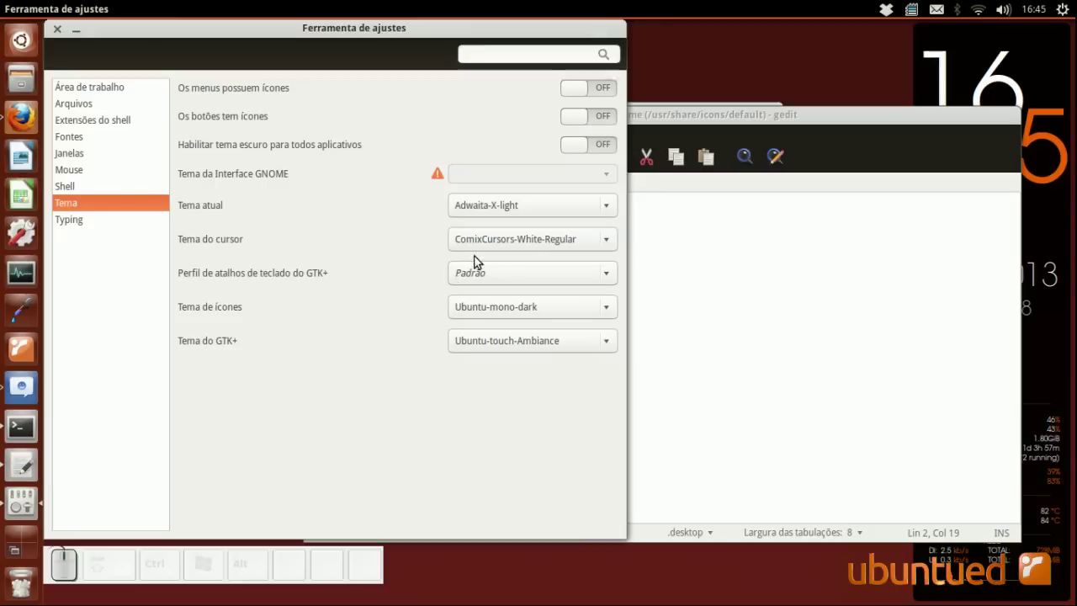
# Place the index.theme editor beside the settings window and replace the Inherits value with ComixCursors-White-Regular
pyautogui.click(693, 213)
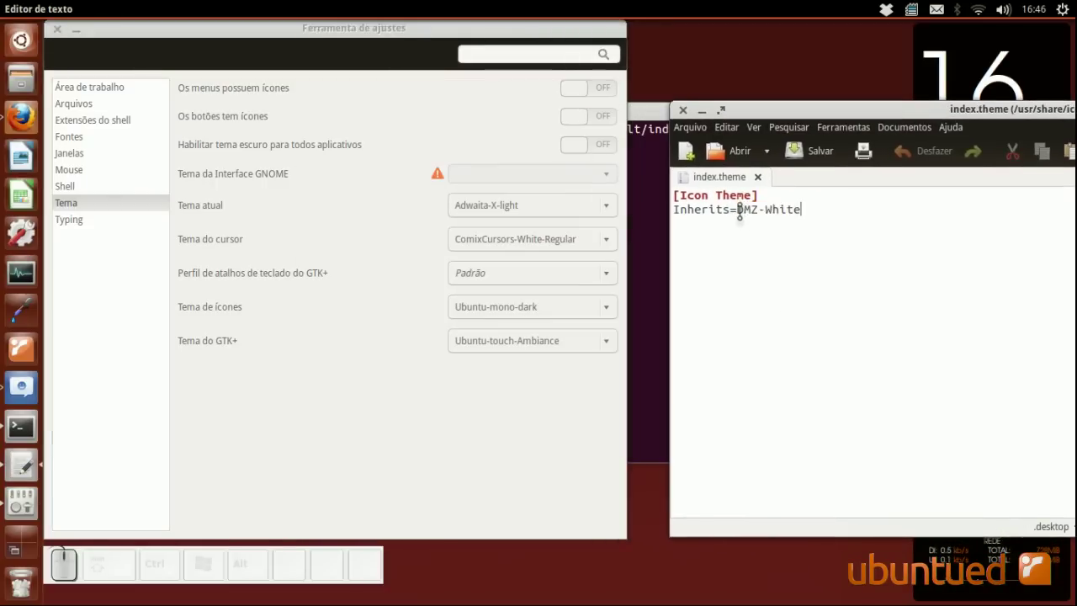
pyautogui.moveTo(738, 210); pyautogui.dragTo(794, 214)
pyautogui.write('Co')
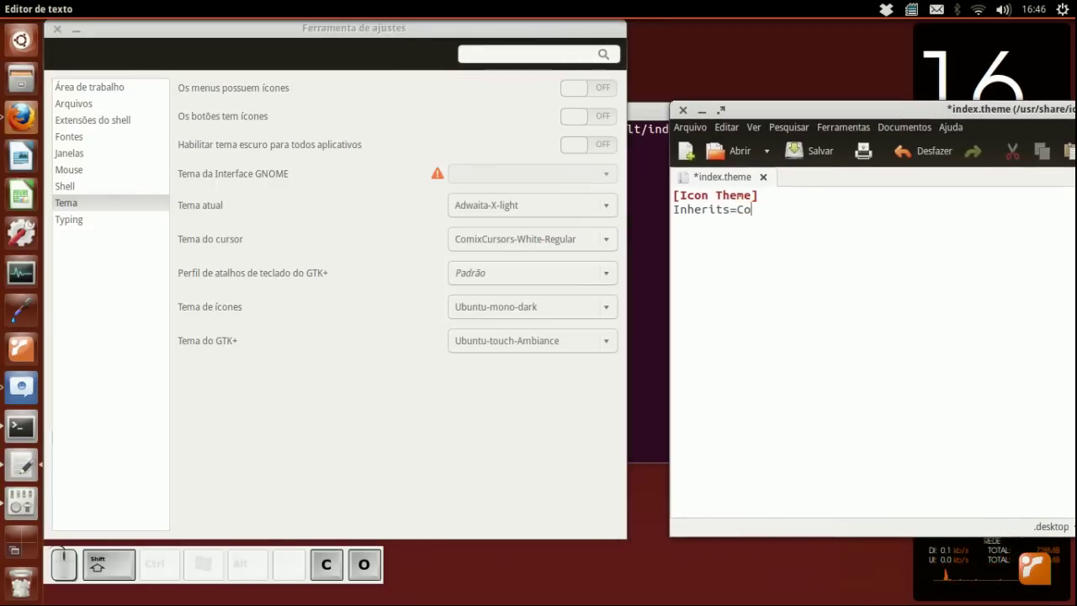
pyautogui.write('mixCu')
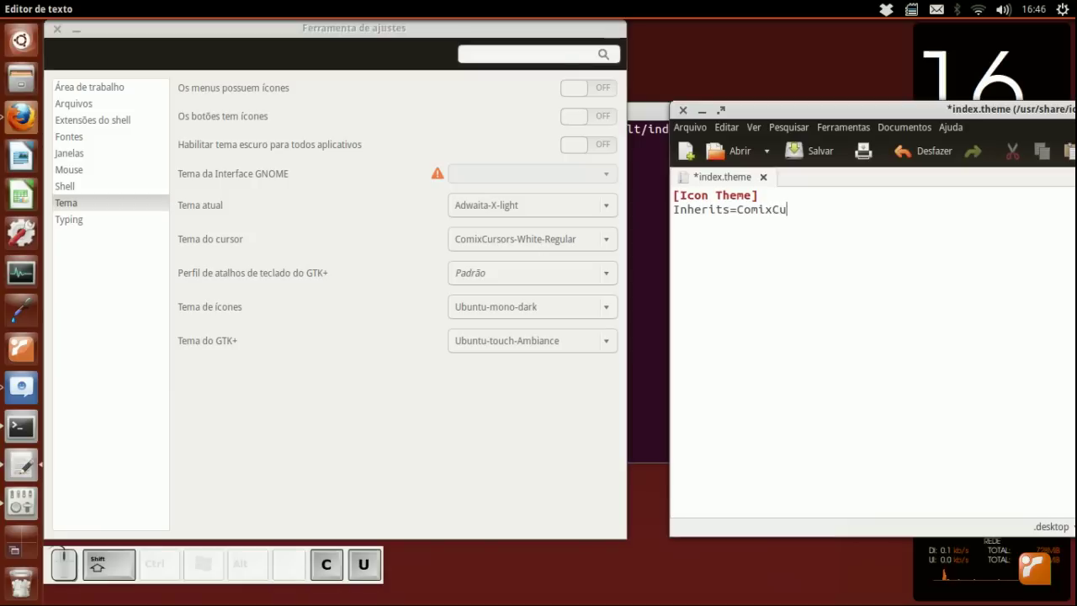
pyautogui.write('rsors')
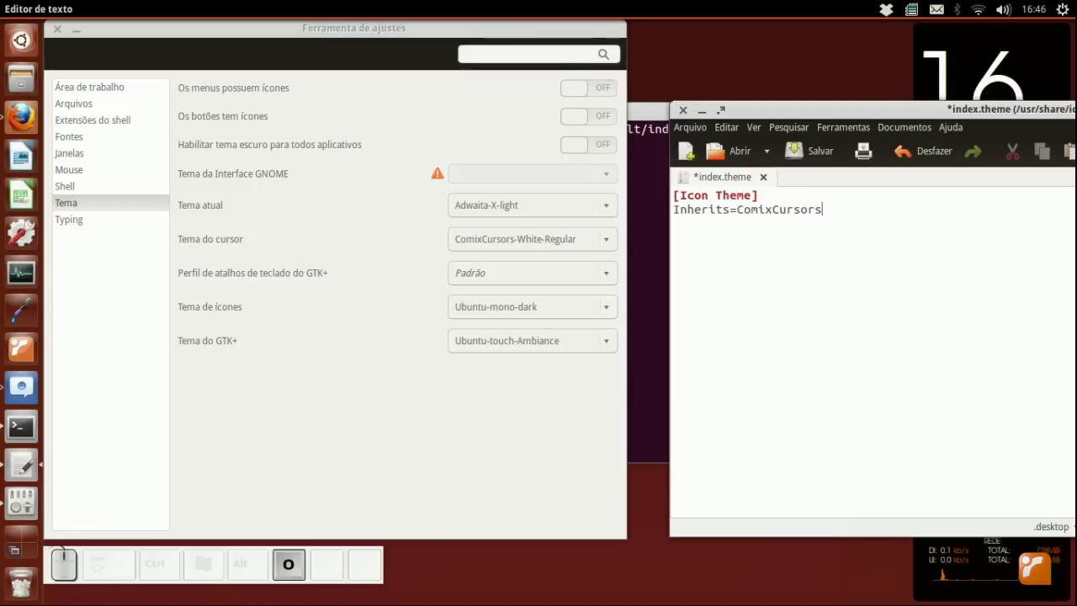
pyautogui.write('-White-Regular')
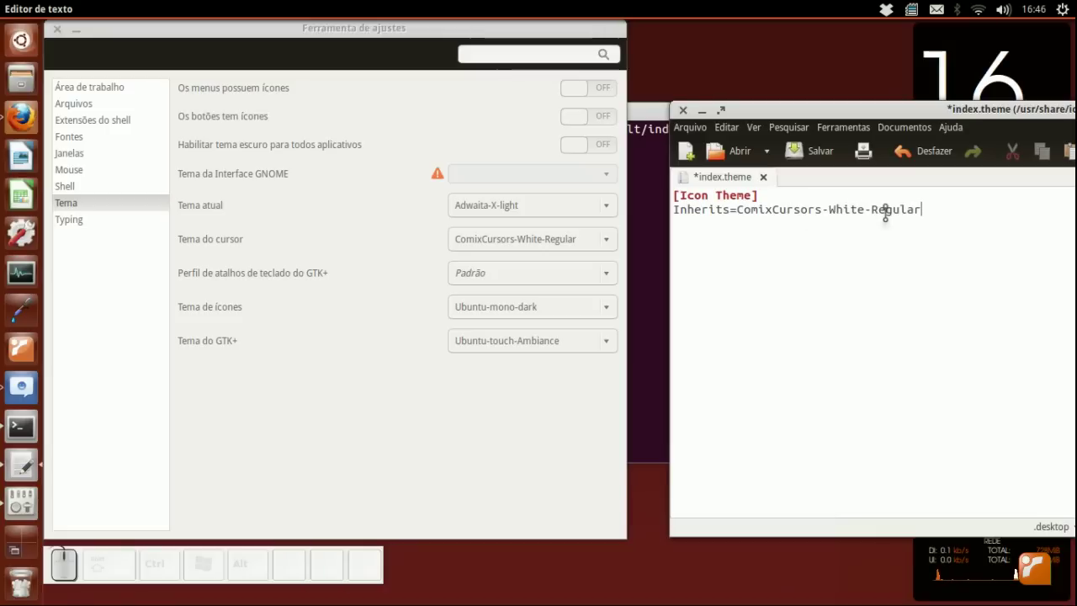
# Save index.theme and close the text editor, returning to Ferramenta de ajustes
pyautogui.moveTo(853, 115); pyautogui.dragTo(481, 109)
pyautogui.click(426, 145)
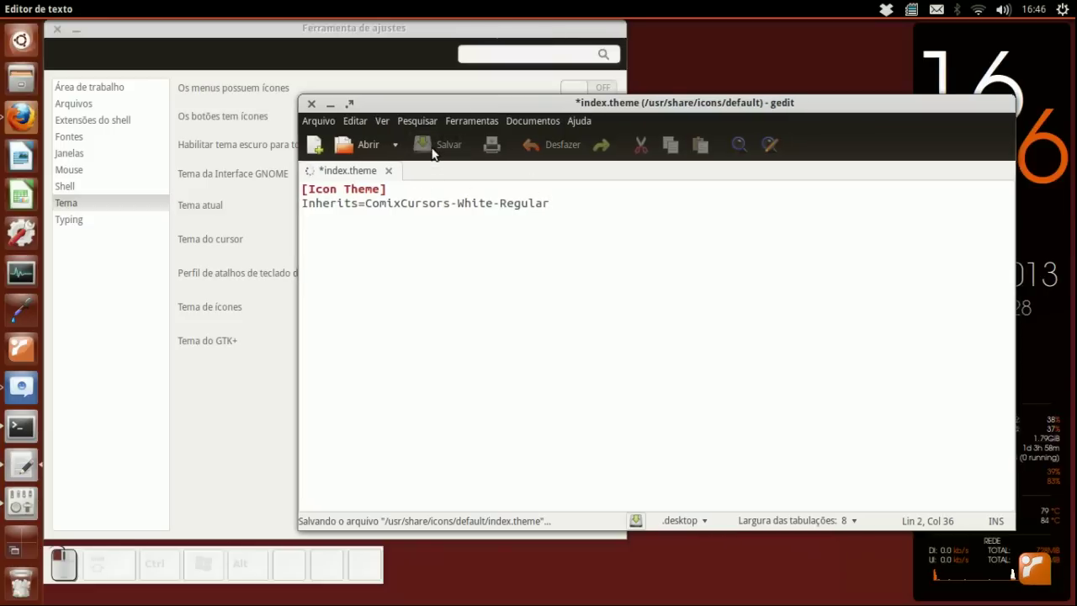
pyautogui.click(309, 104)
pyautogui.moveTo(233, 30); pyautogui.dragTo(238, 32)
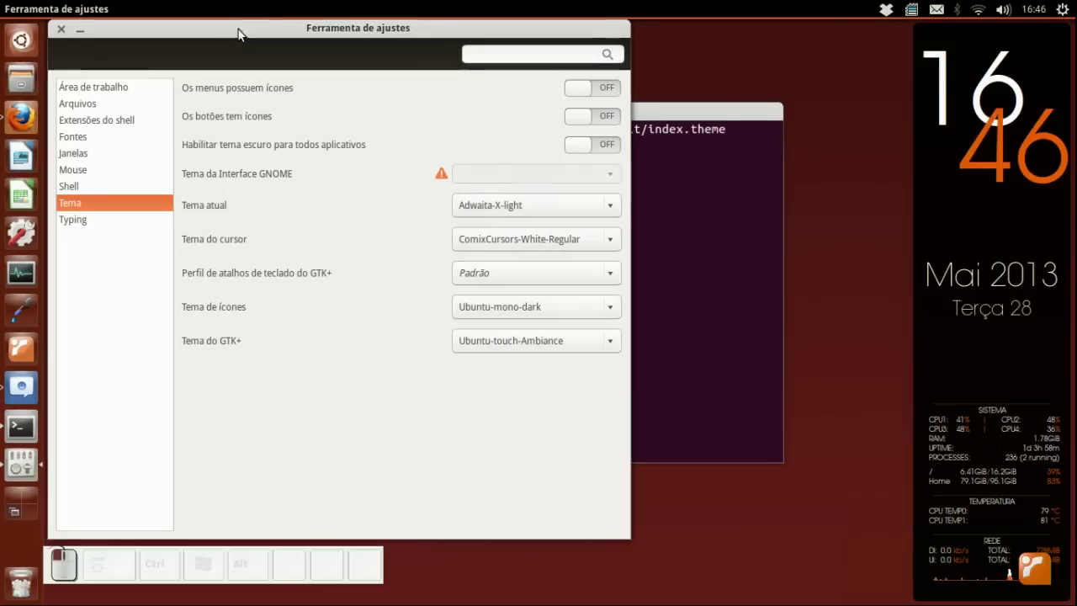
# Close Ferramenta de ajustes and the terminal, and restart the computer to load the new default cursor
pyautogui.hotkey('alt', 'F4')
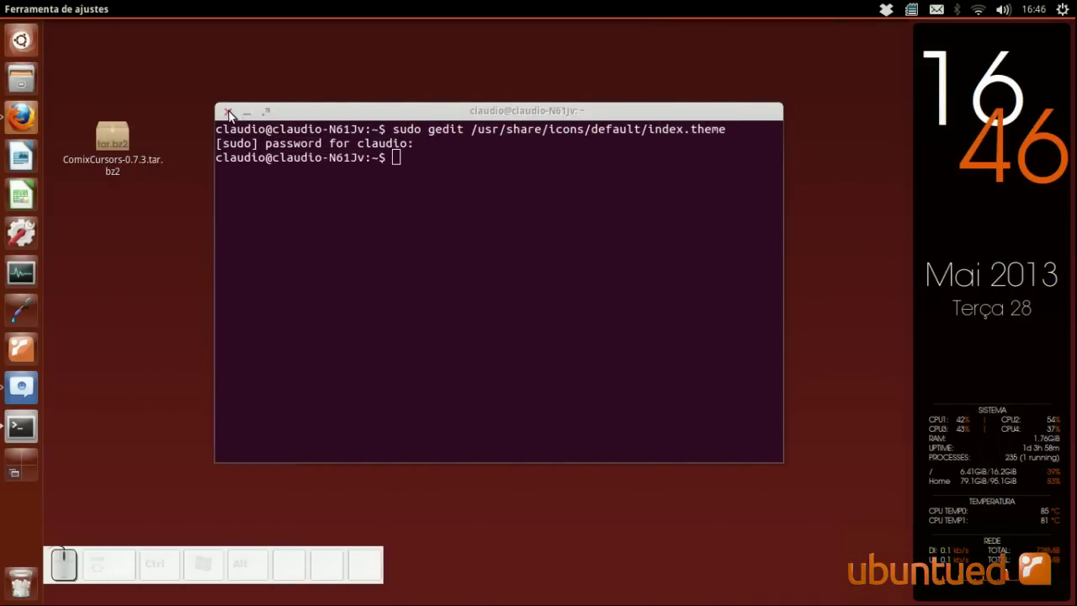
pyautogui.click(228, 112)
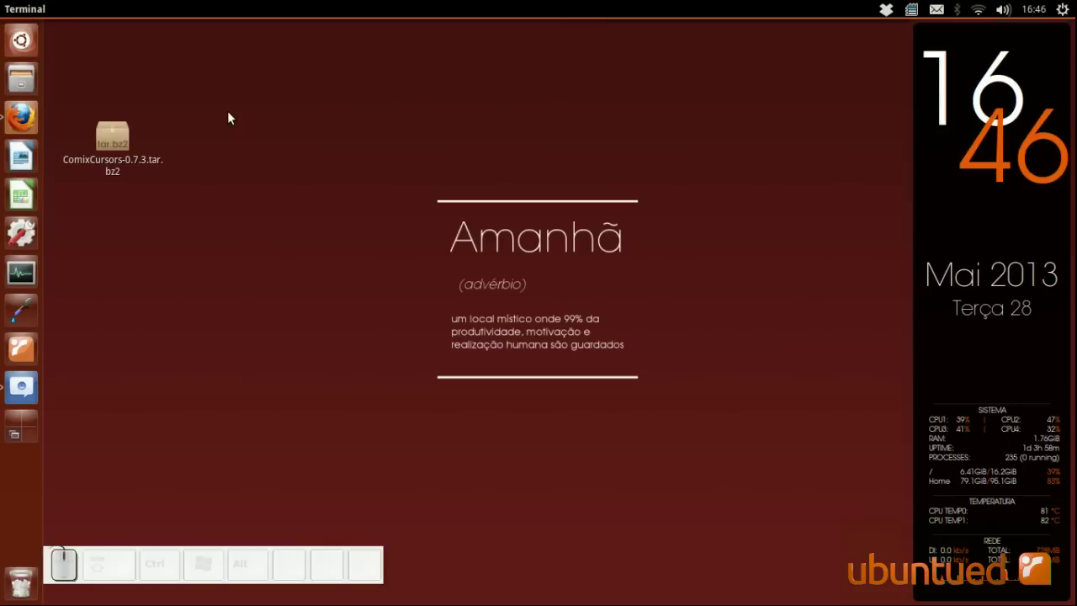
pyautogui.click(1065, 10)
pyautogui.click(999, 184)
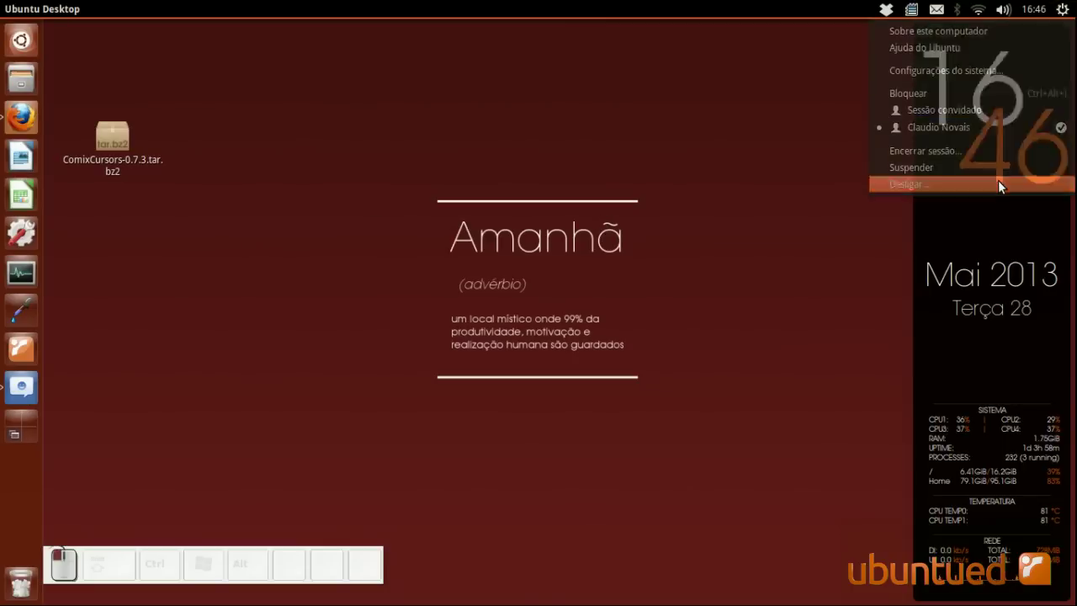
pyautogui.click(464, 327)
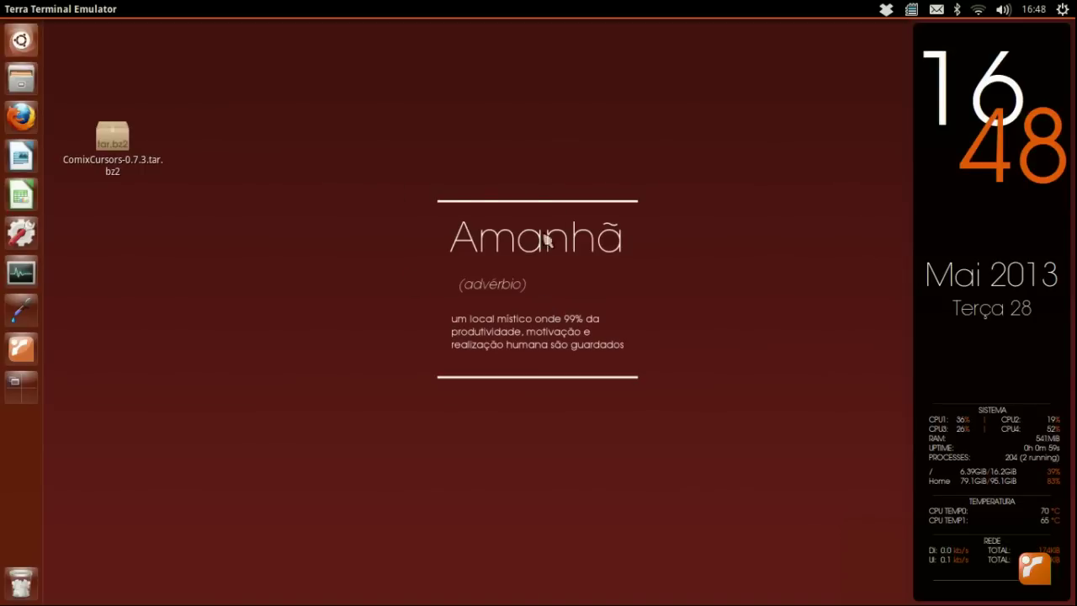
# Check the cursor over the desktop's context menu, and open a private Firefox window for further cursor checks
pyautogui.rightClick(416, 138)
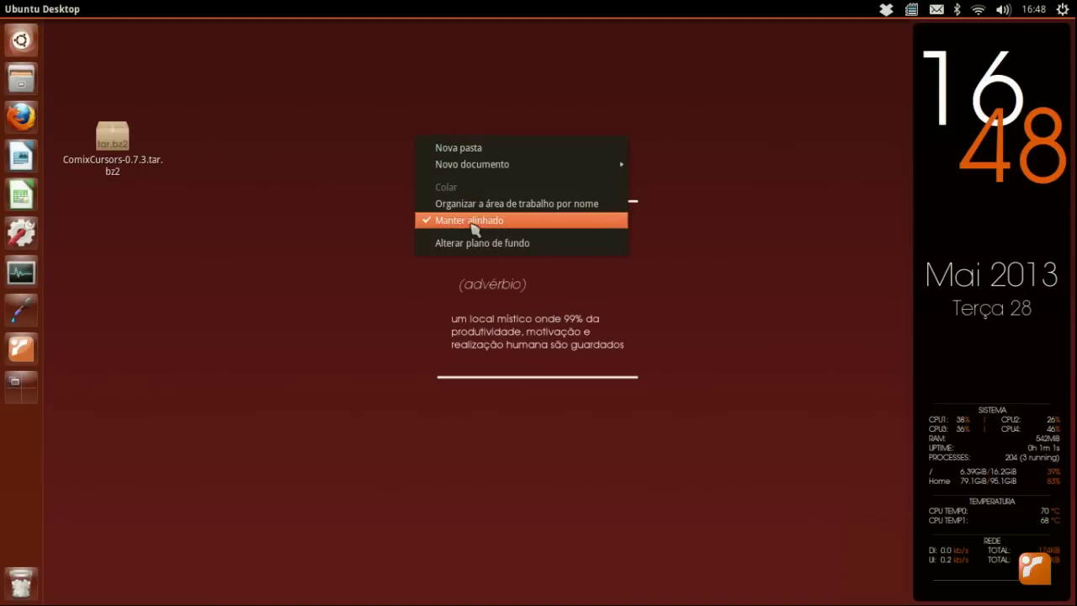
pyautogui.click(378, 122)
pyautogui.rightClick(34, 119)
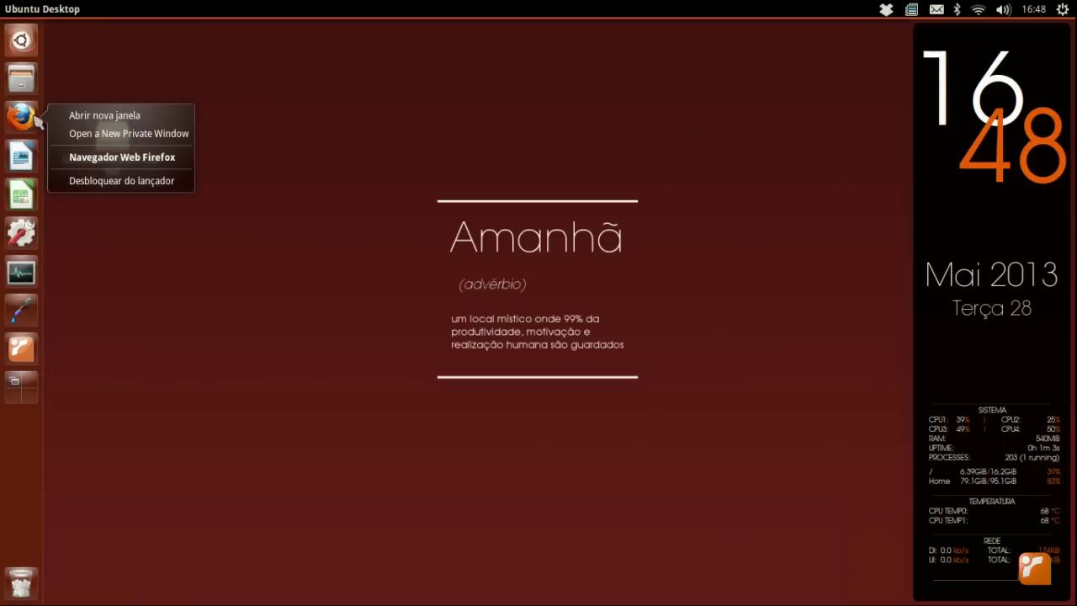
pyautogui.click(74, 135)
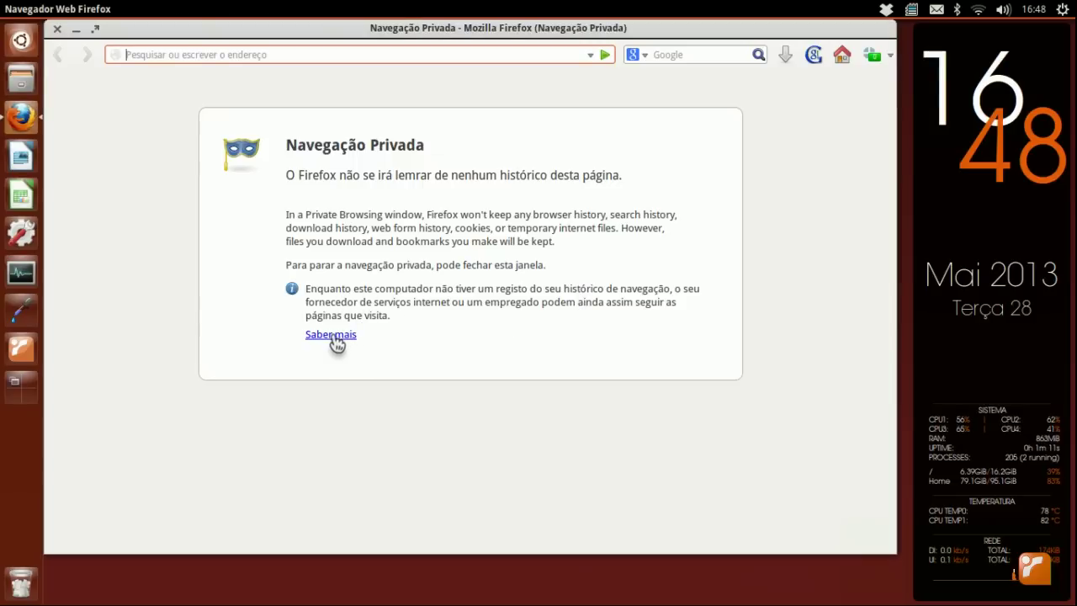
# Examine the cursor's text-selection and link shapes over the Navegação Privada page, and close the private Firefox window
pyautogui.moveTo(335, 308); pyautogui.dragTo(360, 313)
pyautogui.click(373, 314)
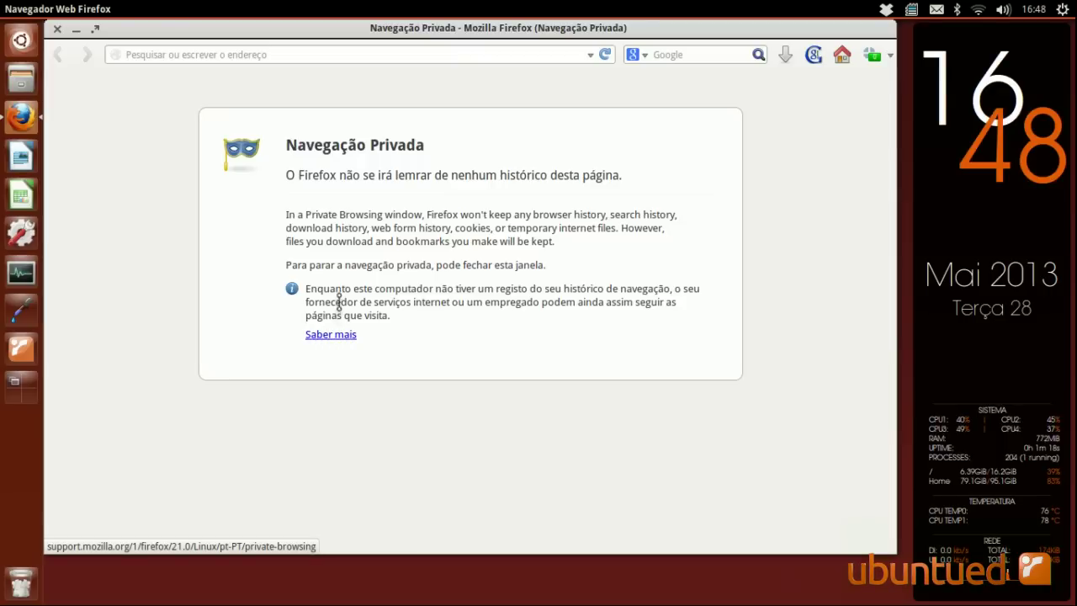
pyautogui.moveTo(339, 301); pyautogui.dragTo(412, 332)
pyautogui.click(387, 317)
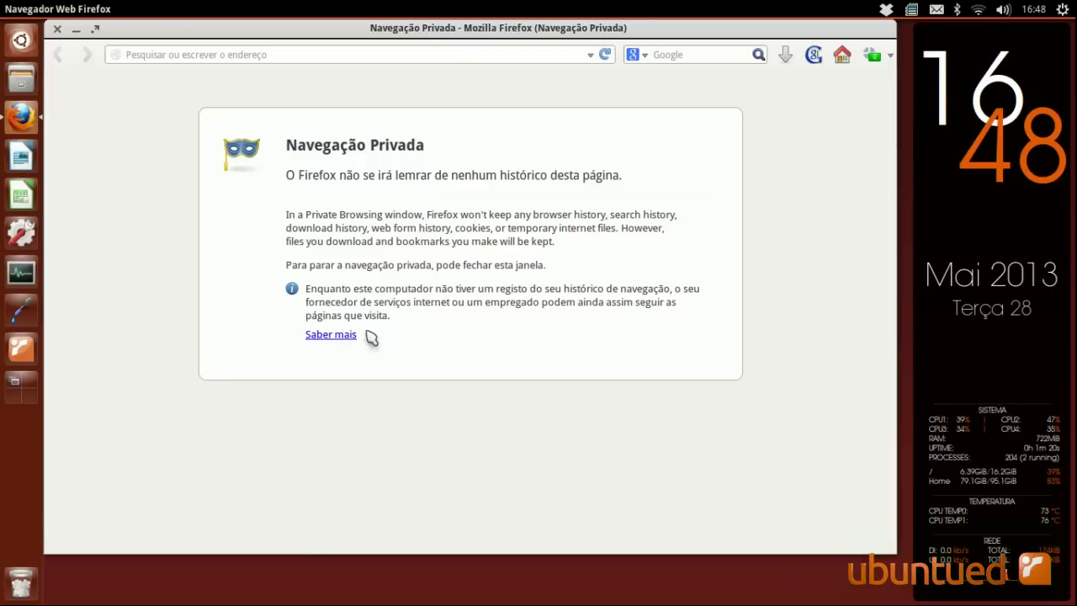
pyautogui.hotkey('ctrl', 'w')
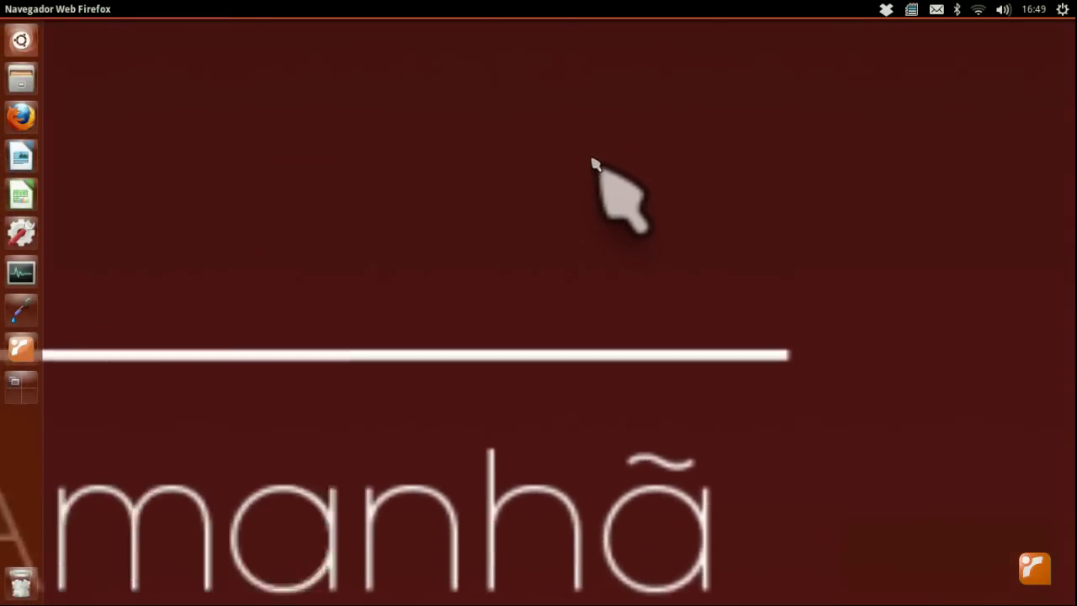
# Create a folder on the magnified desktop, check the text cursor over its name field and keep the name Pasta sem título
pyautogui.hotkey('ctrl', 'shift', 'n')
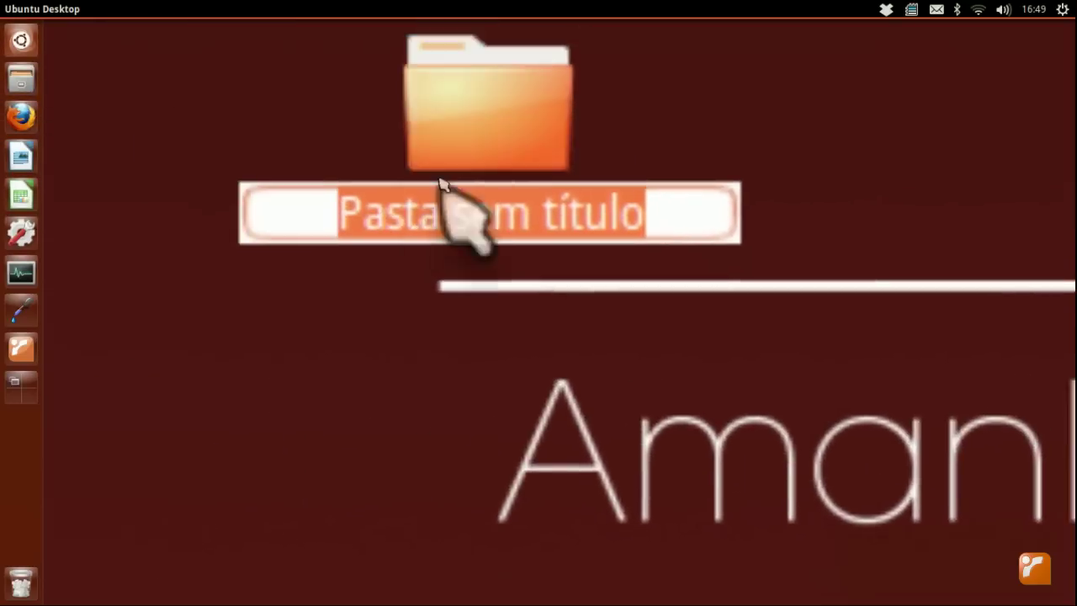
pyautogui.moveTo(434, 187); pyautogui.dragTo(525, 187)
pyautogui.click(635, 187)
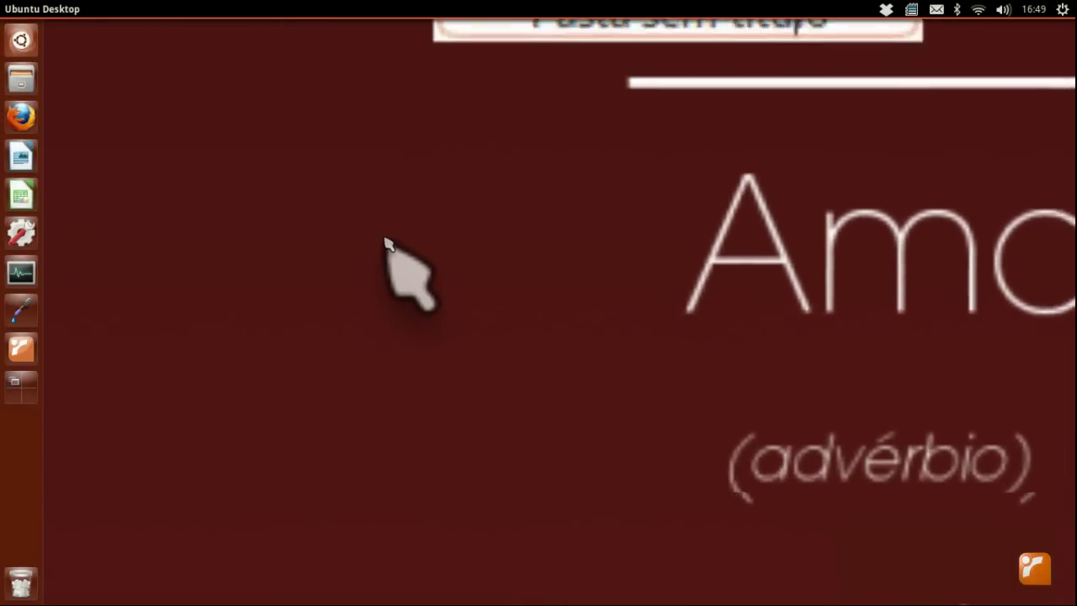
pyautogui.click(376, 260)
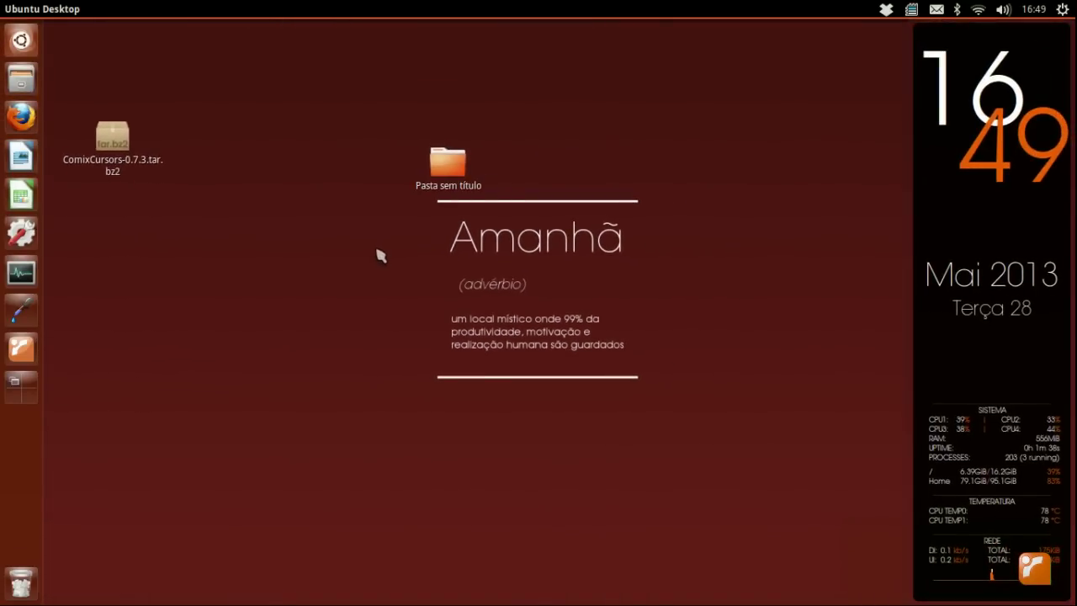